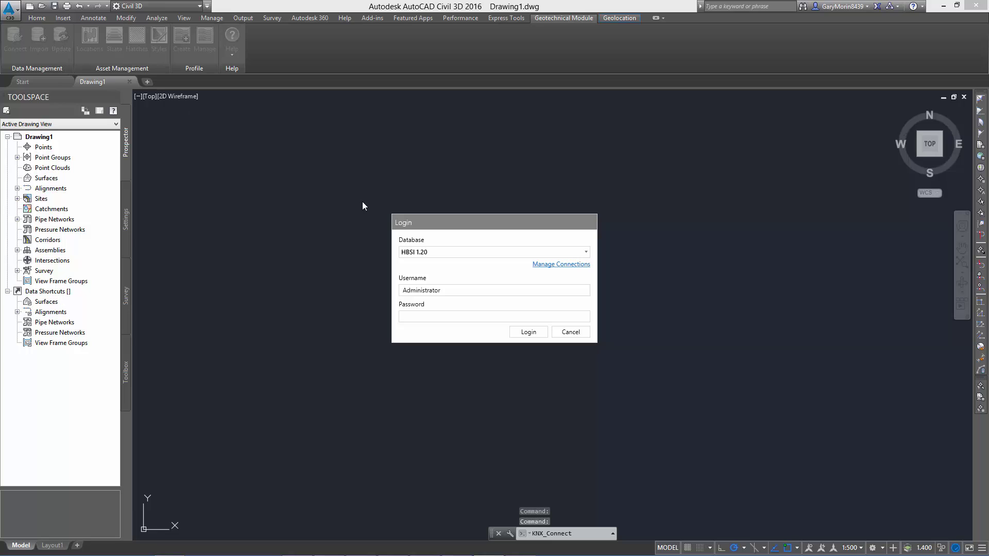
Step: Log in to the Geotechnical Module database
{"action": "left_click", "coordinate": [515, 252]}
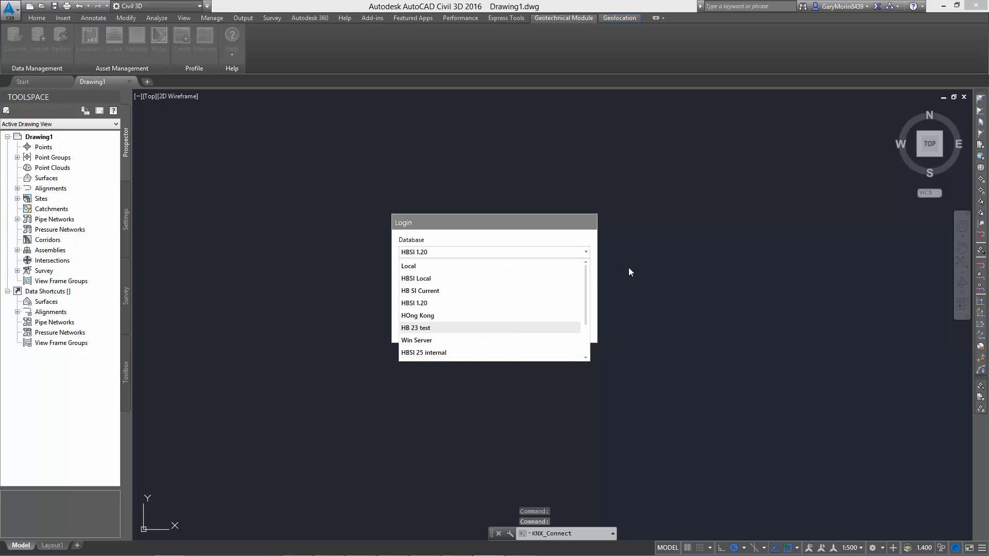
{"action": "left_click_drag", "start_coordinate": [586, 276], "coordinate": [586, 309]}
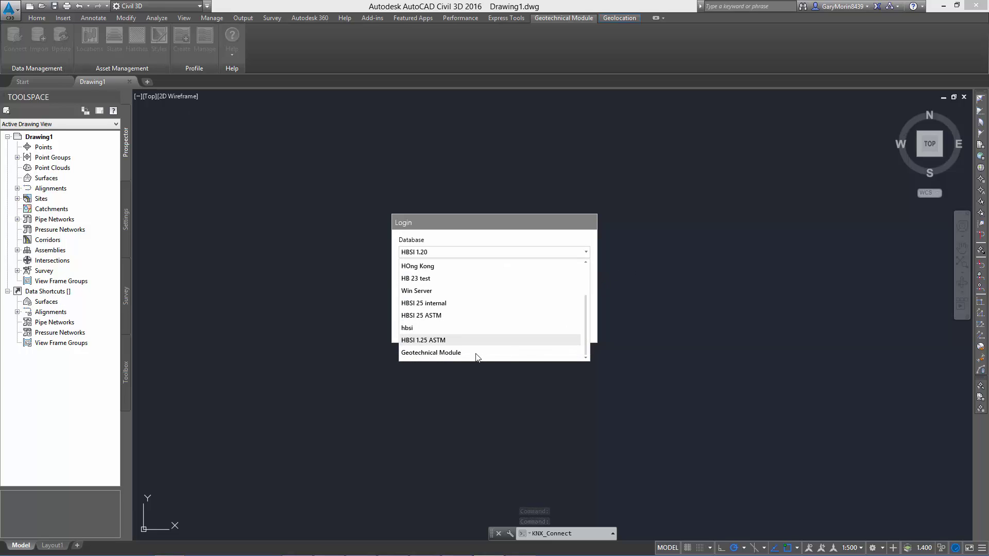
{"action": "left_click", "coordinate": [435, 353]}
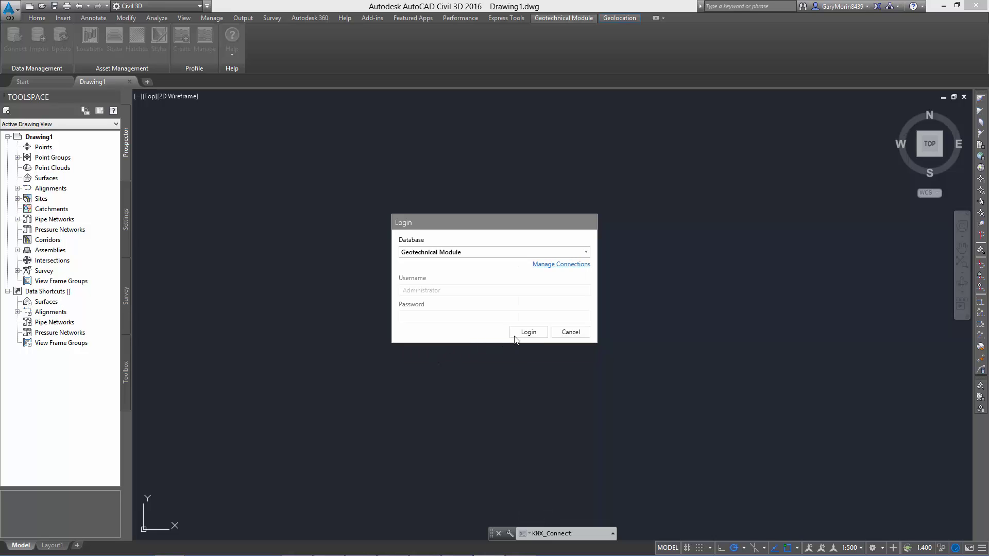
{"action": "left_click", "coordinate": [532, 333]}
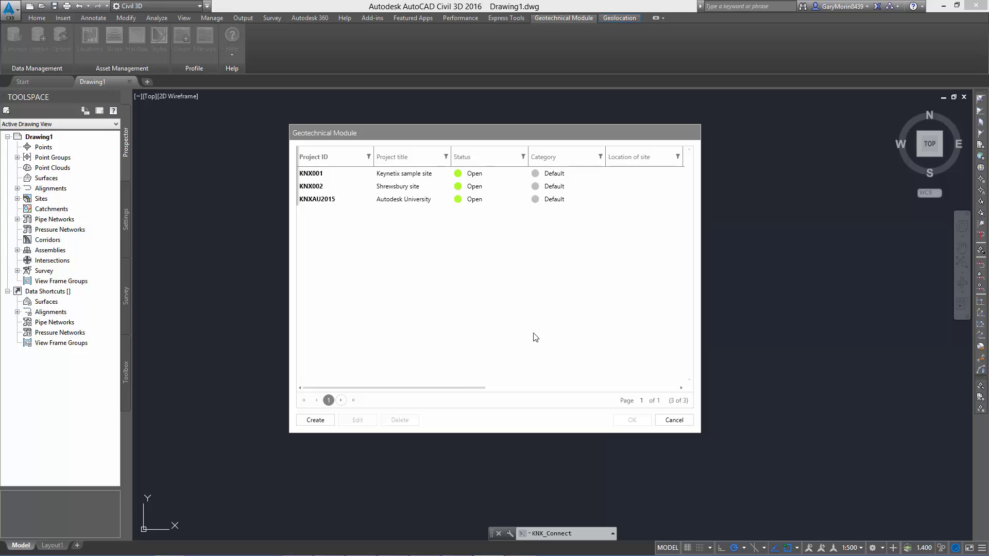
Step: Open the existing project KNX002, Shrewsbury site, to load its borehole locations into the drawing
{"action": "left_click", "coordinate": [315, 420]}
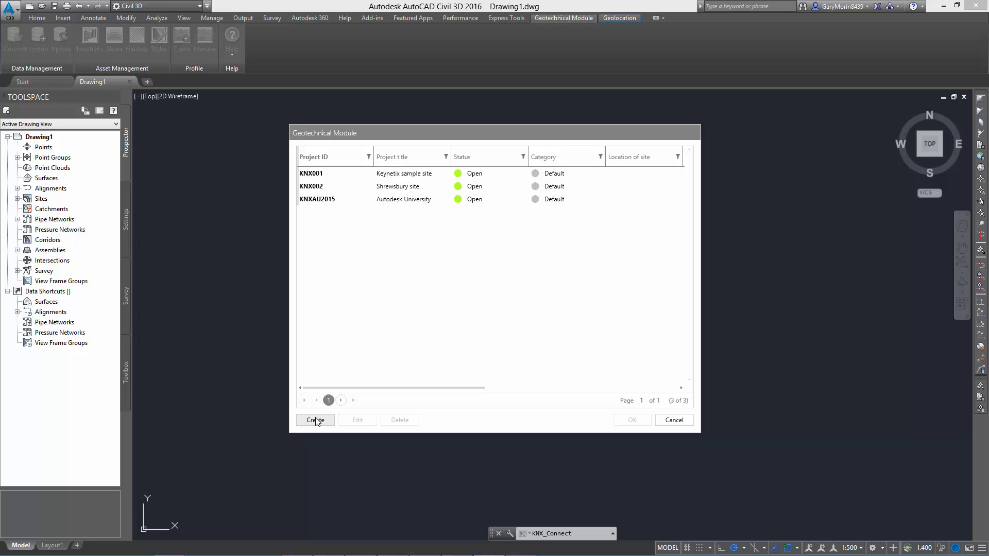
{"action": "left_click", "coordinate": [313, 186]}
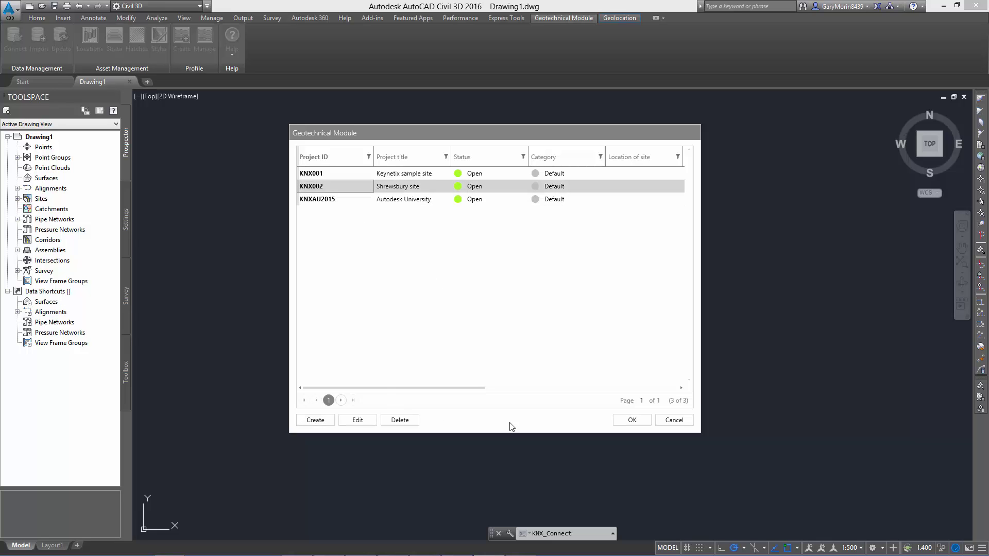
{"action": "left_click", "coordinate": [632, 420]}
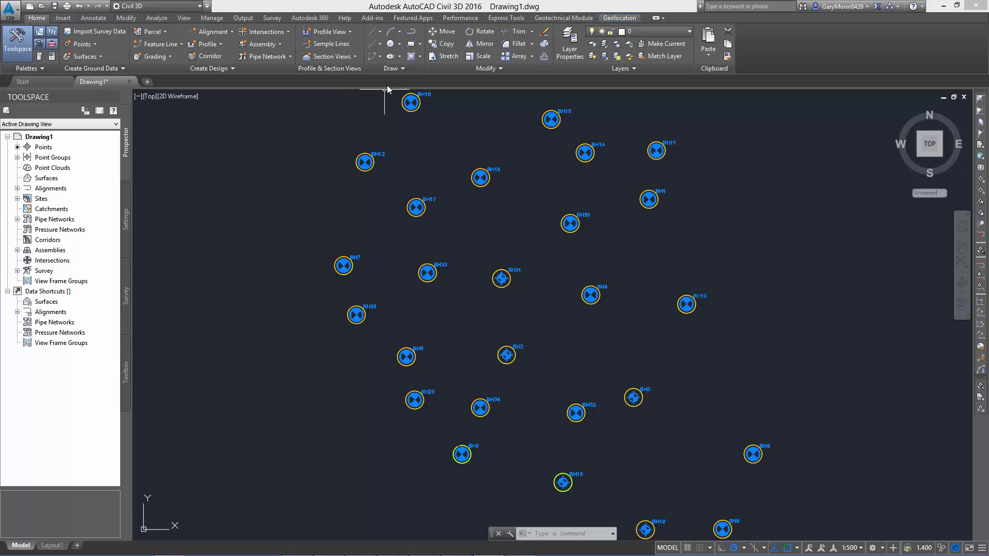
Step: Open the geotechnical data import wizard to view its file selection options, and cancel it
{"action": "left_click", "coordinate": [564, 18]}
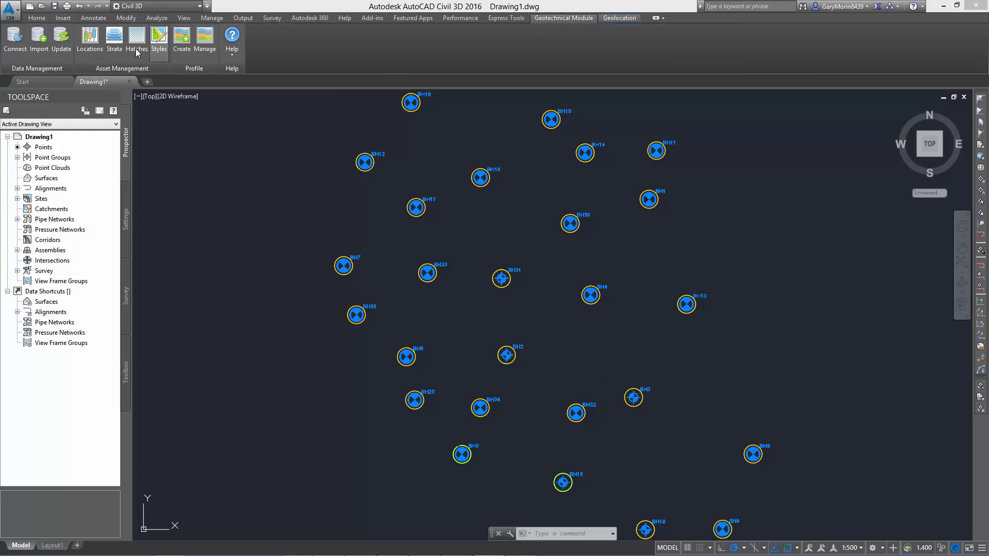
{"action": "left_click", "coordinate": [39, 40]}
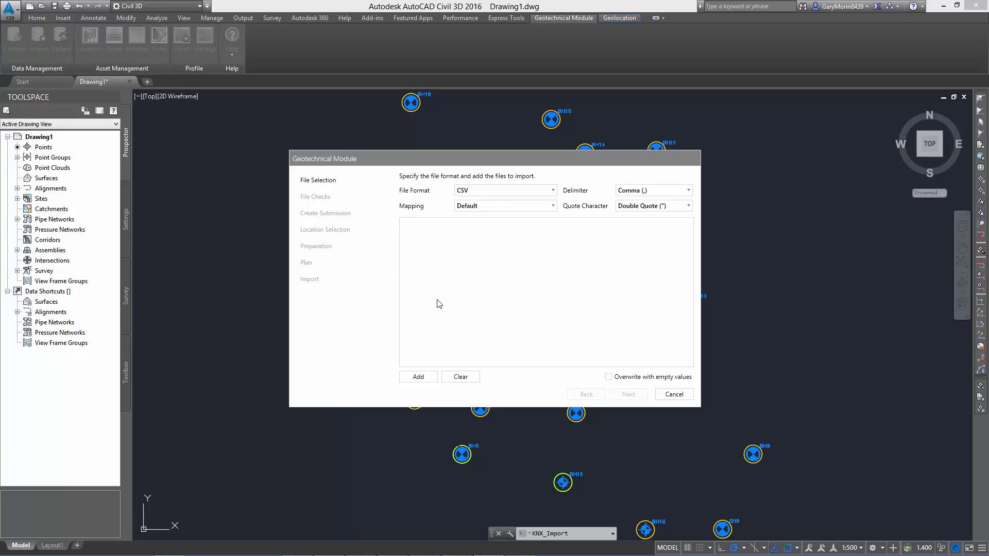
{"action": "left_click", "coordinate": [674, 394]}
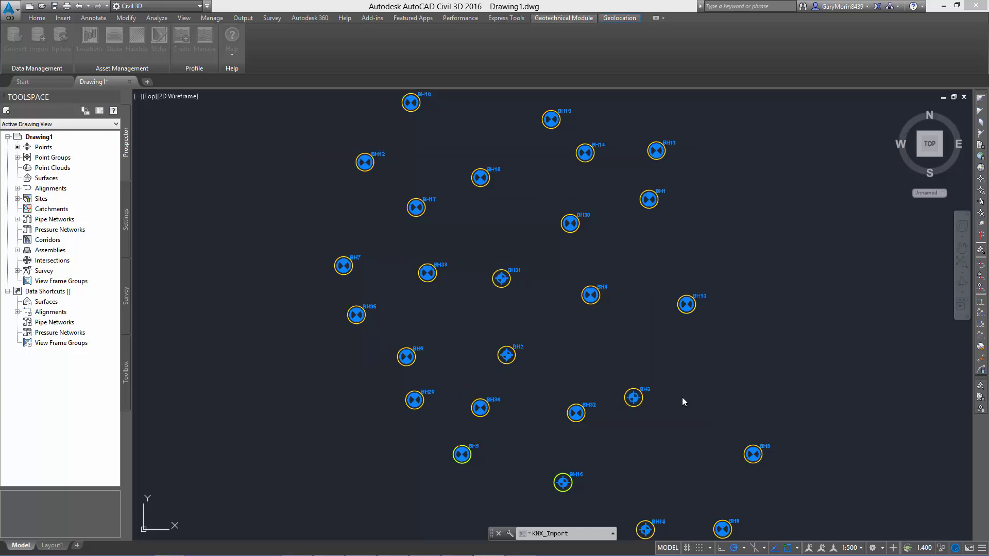
Step: Orbit the boreholes into a 3D view and set the visual style to Shaded
{"action": "scroll", "coordinate": [562, 327], "scroll_direction": "down", "scroll_amount": 2}
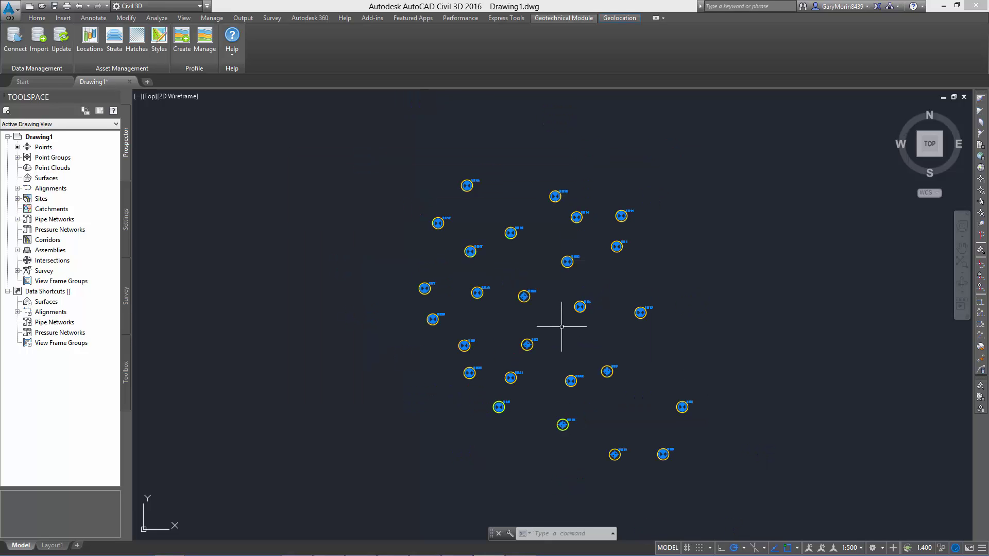
{"action": "middle_click_drag", "start_coordinate": [562, 326], "coordinate": [549, 265], "text": "shift"}
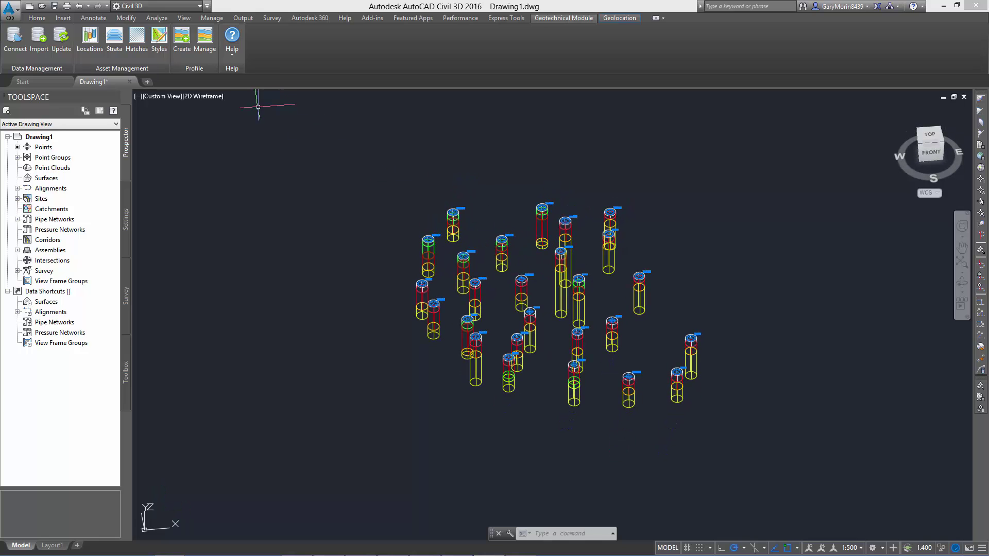
{"action": "left_click", "coordinate": [202, 97]}
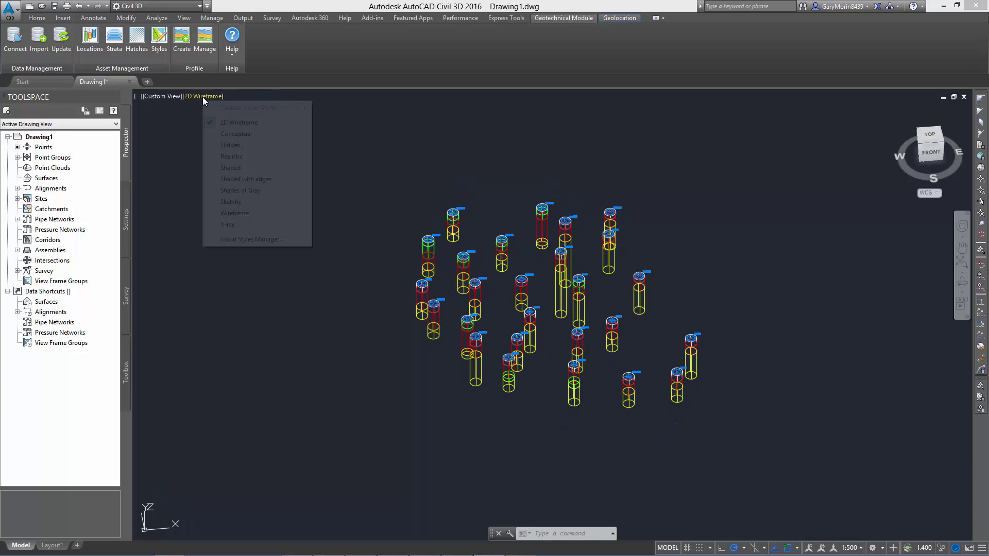
{"action": "left_click", "coordinate": [229, 167]}
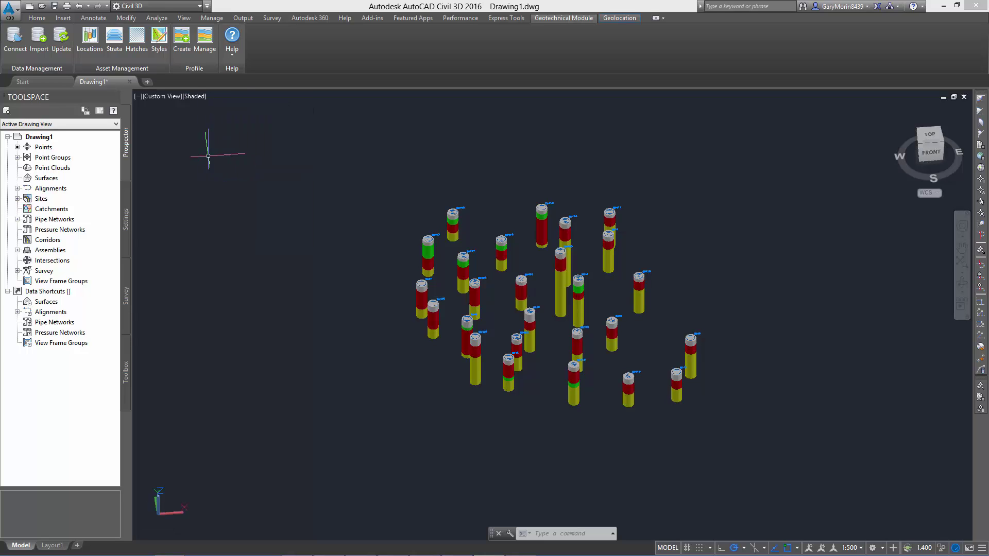
Step: Open the enlarged Layer Properties Manager and filter the list to the KNX layers
{"action": "left_click", "coordinate": [42, 19]}
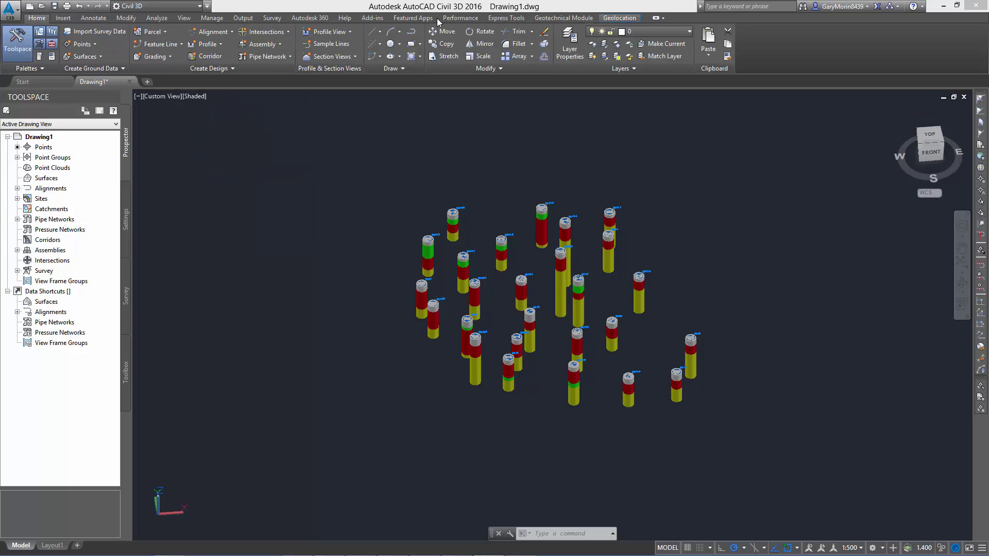
{"action": "left_click", "coordinate": [571, 40]}
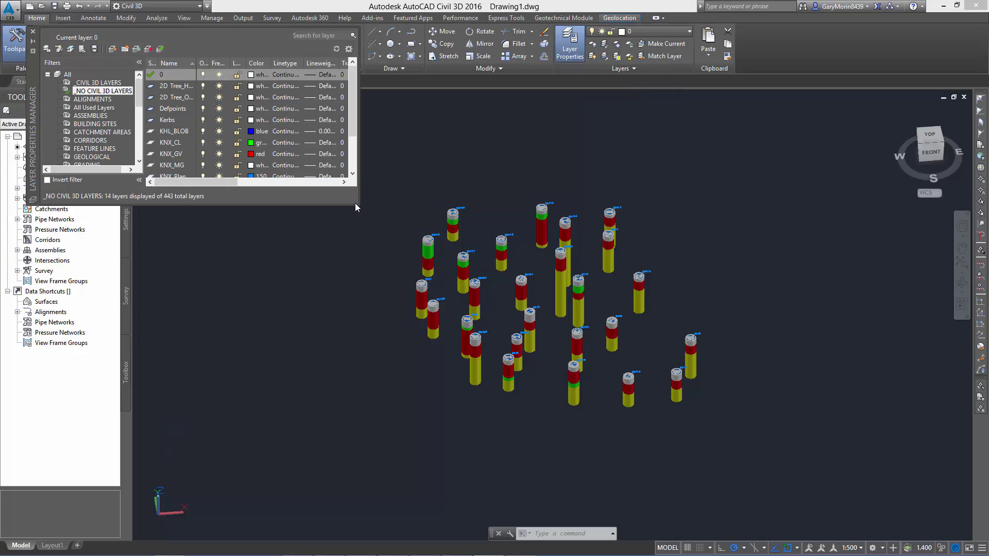
{"action": "left_click_drag", "start_coordinate": [355, 205], "coordinate": [348, 295]}
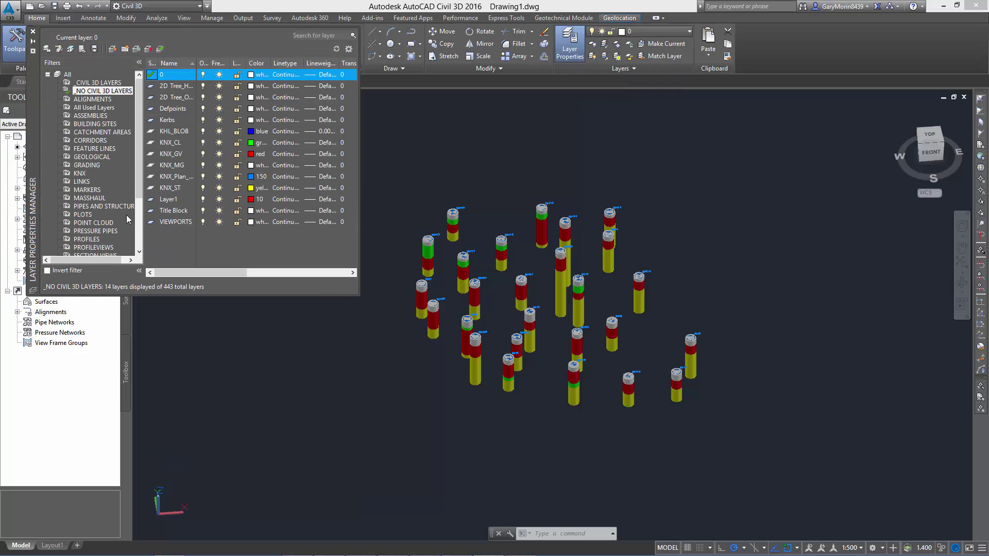
{"action": "left_click", "coordinate": [80, 173]}
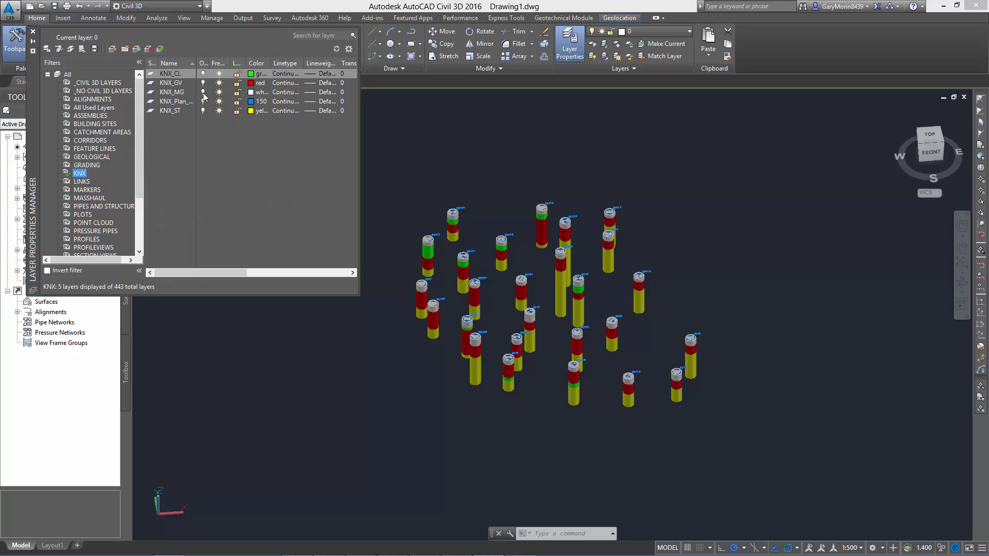
Step: Turn off the KNX_Plan, KNX_ST and KNX_MG layers
{"action": "left_click", "coordinate": [203, 101]}
{"action": "left_click", "coordinate": [203, 110]}
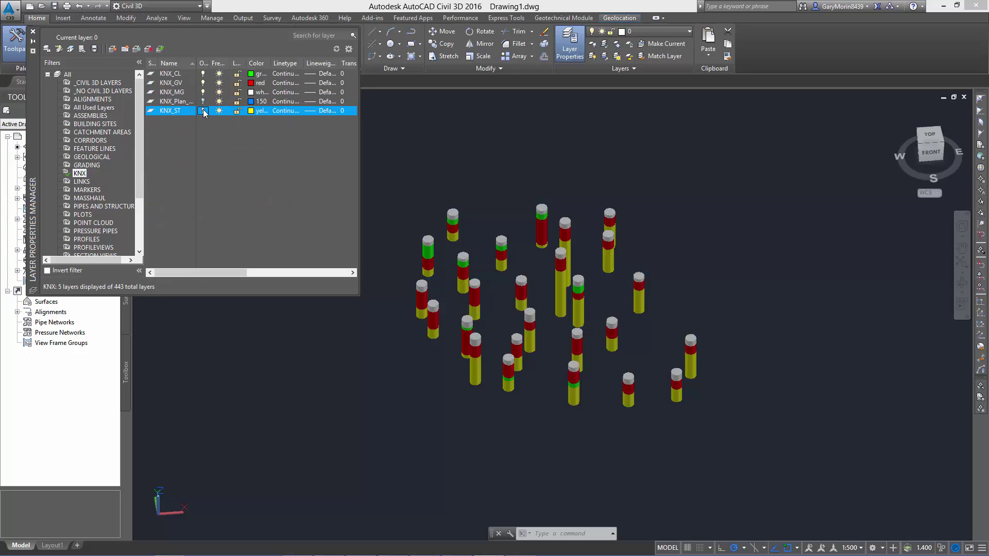
{"action": "left_click", "coordinate": [201, 92]}
{"action": "left_click", "coordinate": [202, 92]}
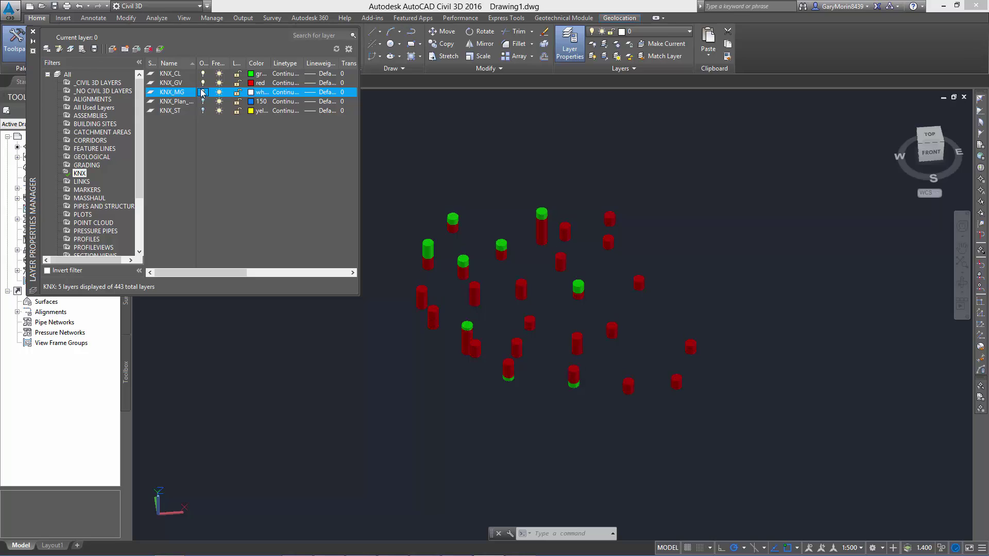
Step: Turn the KNX_MG, KNX_Plan and KNX_ST layers back on and close the Layer Properties Manager
{"action": "left_click", "coordinate": [202, 92]}
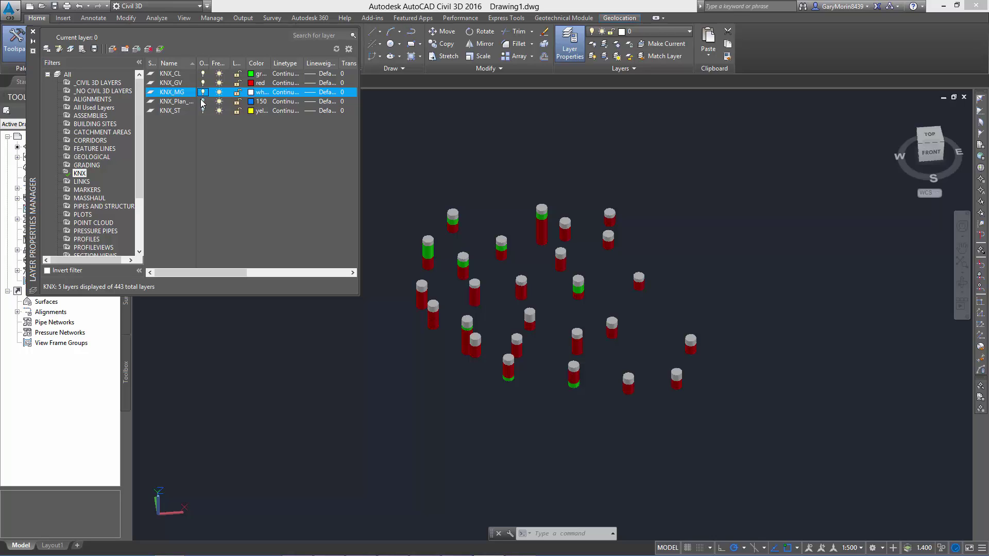
{"action": "left_click", "coordinate": [202, 101]}
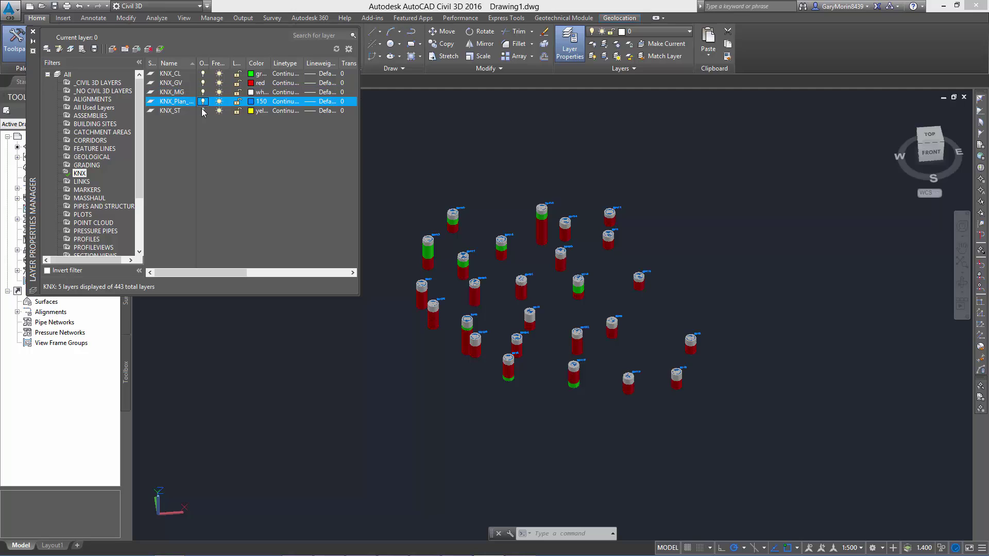
{"action": "left_click", "coordinate": [203, 110]}
{"action": "left_click", "coordinate": [33, 33]}
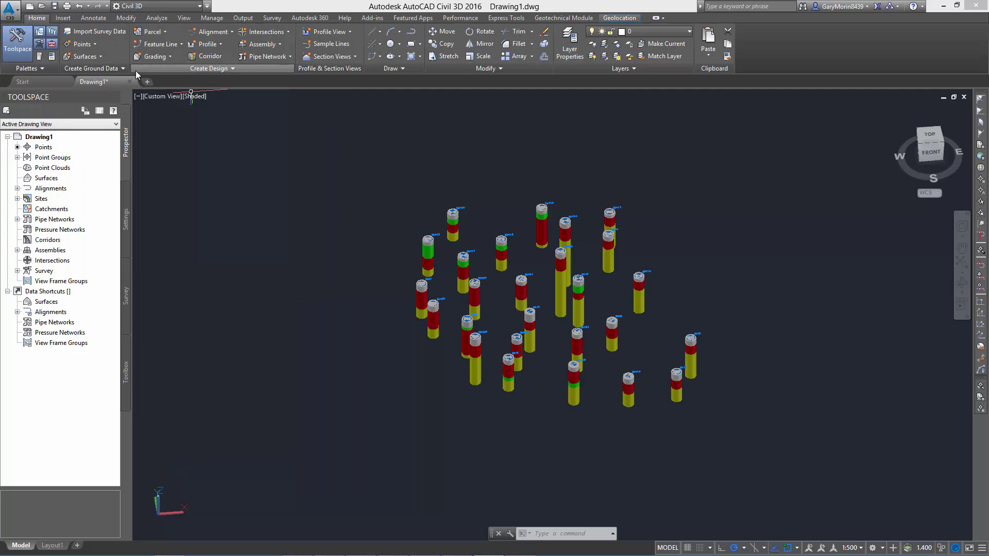
Step: Return the viewport to the 2D Wireframe visual style and the Top view
{"action": "left_click", "coordinate": [194, 96]}
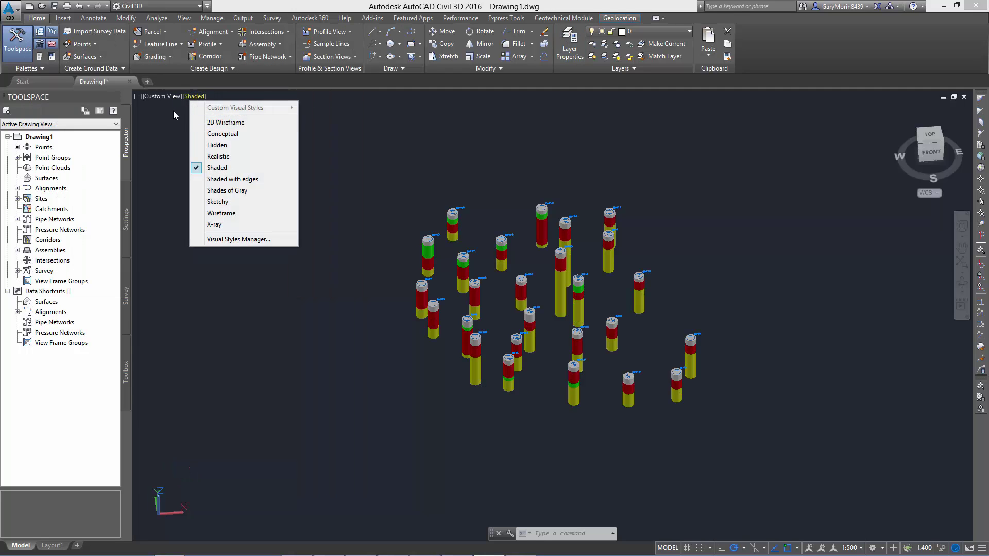
{"action": "left_click", "coordinate": [225, 122]}
{"action": "left_click", "coordinate": [162, 97]}
{"action": "left_click", "coordinate": [184, 124]}
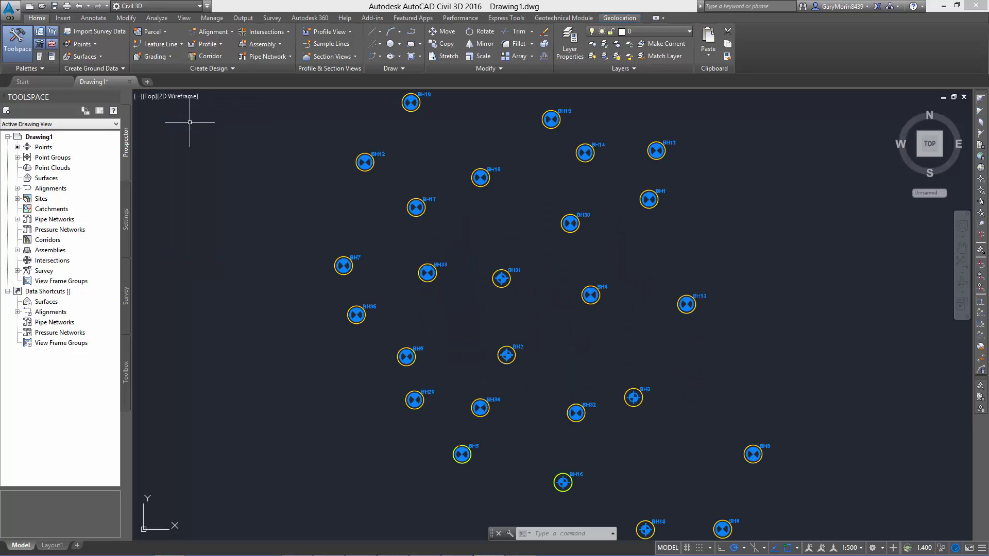
Step: Open the Locations Manager and filter the locations by type BH
{"action": "left_click", "coordinate": [101, 43]}
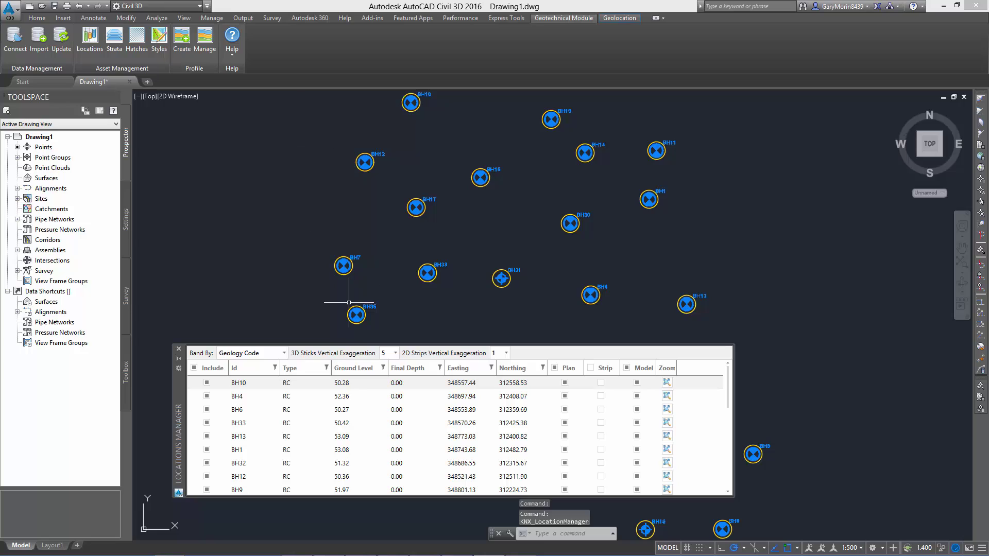
{"action": "left_click", "coordinate": [326, 367]}
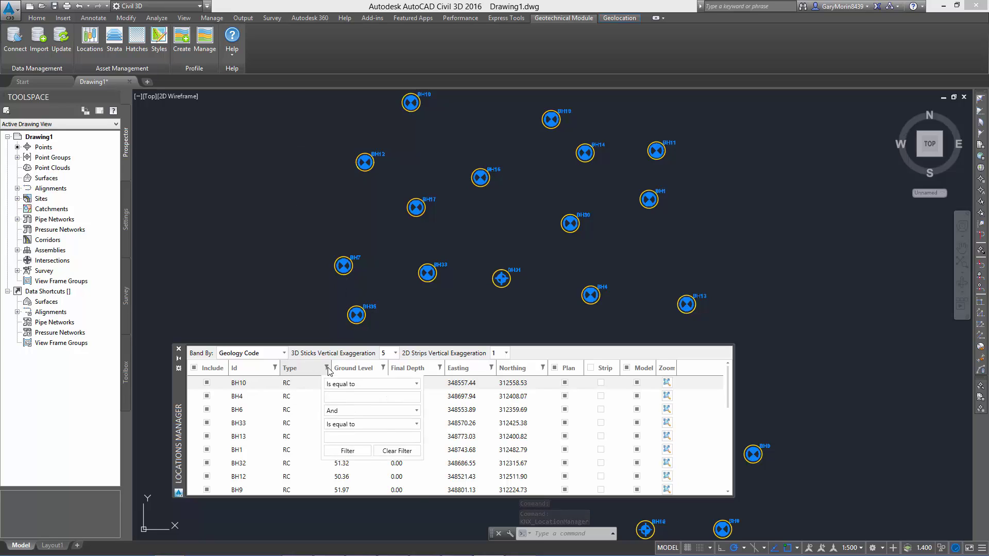
{"action": "left_click", "coordinate": [331, 398]}
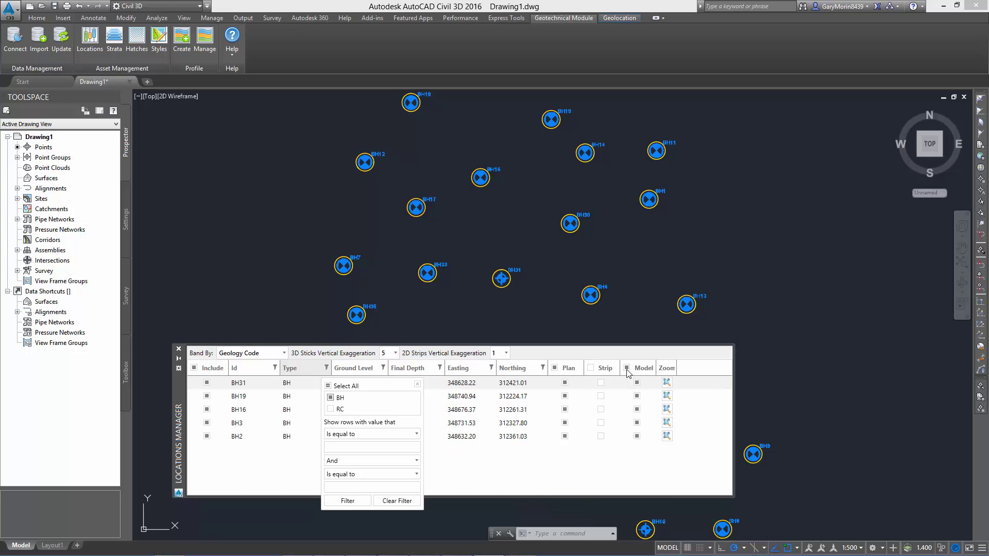
Step: Toggle the Plan and Model display of all listed BH locations off and on, and enable their Strip display
{"action": "left_click", "coordinate": [554, 368]}
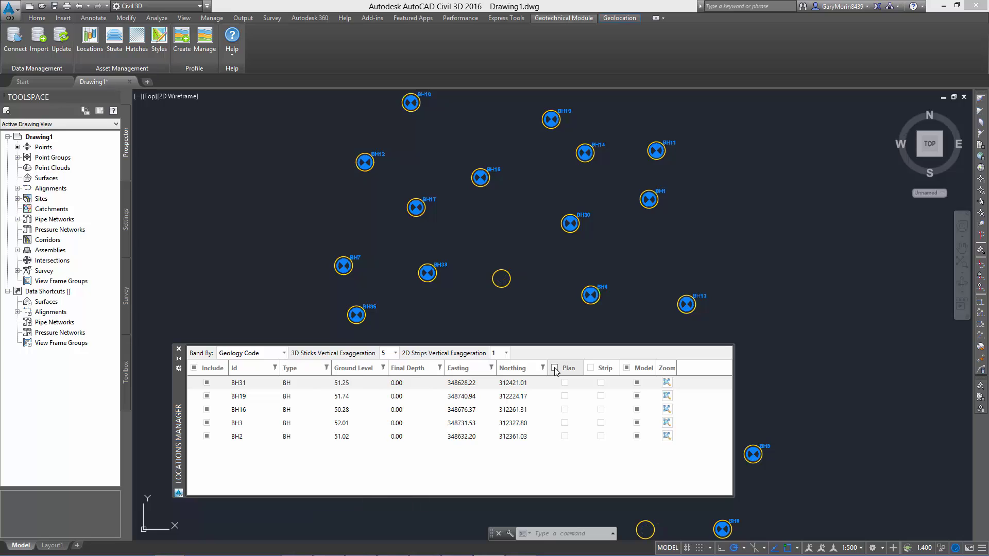
{"action": "left_click", "coordinate": [628, 369]}
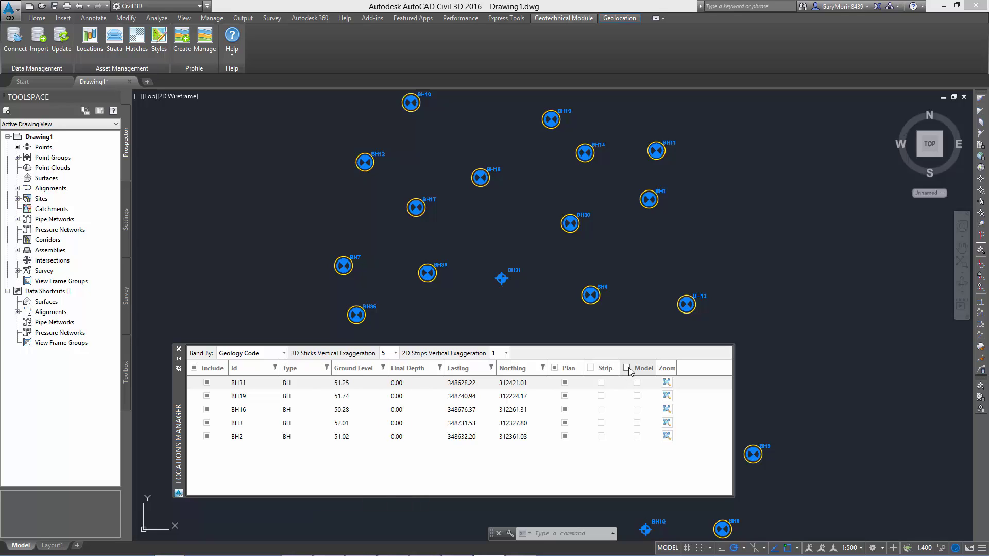
{"action": "left_click", "coordinate": [590, 369]}
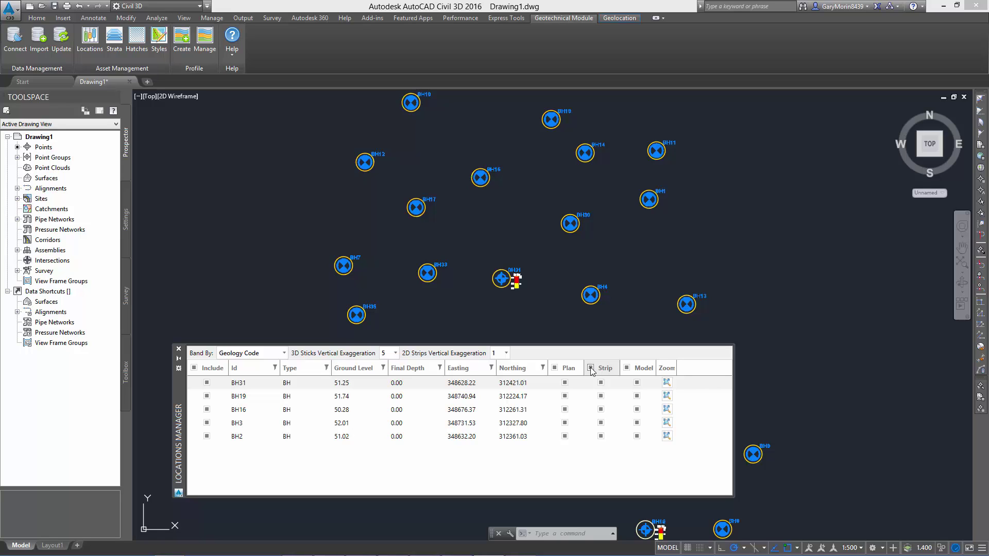
Step: Clear the Type filter in the Locations Manager and look through the 3D sticks vertical exaggeration options
{"action": "left_click", "coordinate": [327, 368]}
{"action": "left_click", "coordinate": [398, 502]}
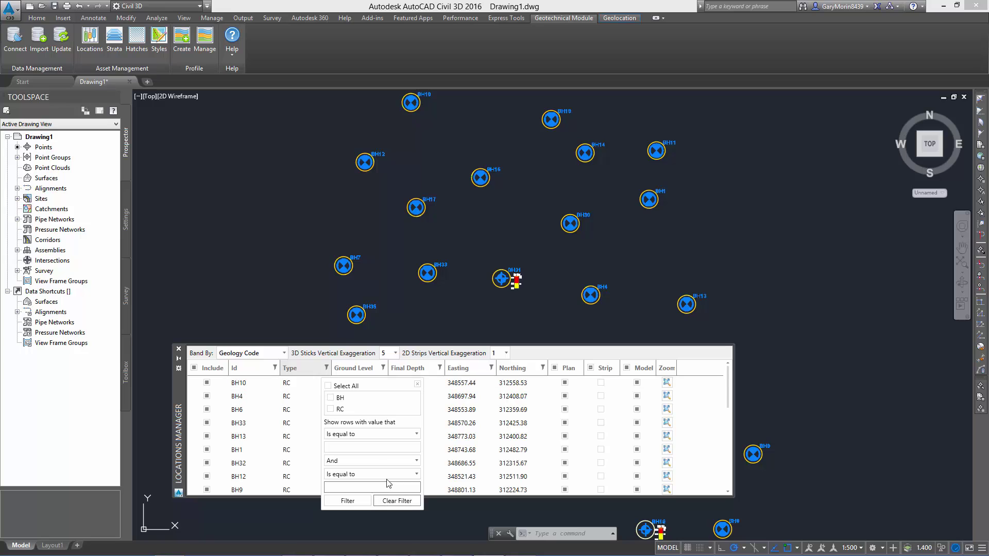
{"action": "left_click", "coordinate": [400, 502]}
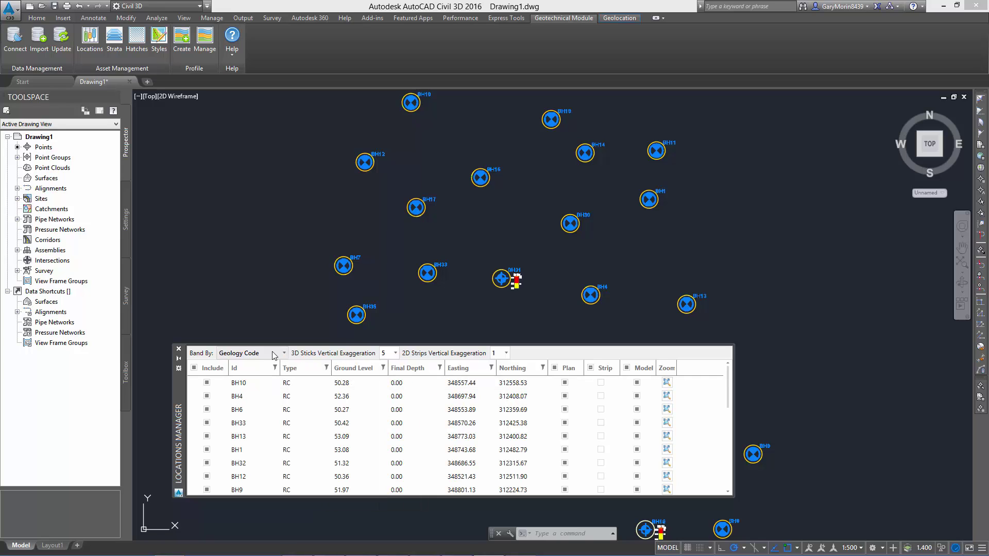
{"action": "left_click", "coordinate": [391, 353]}
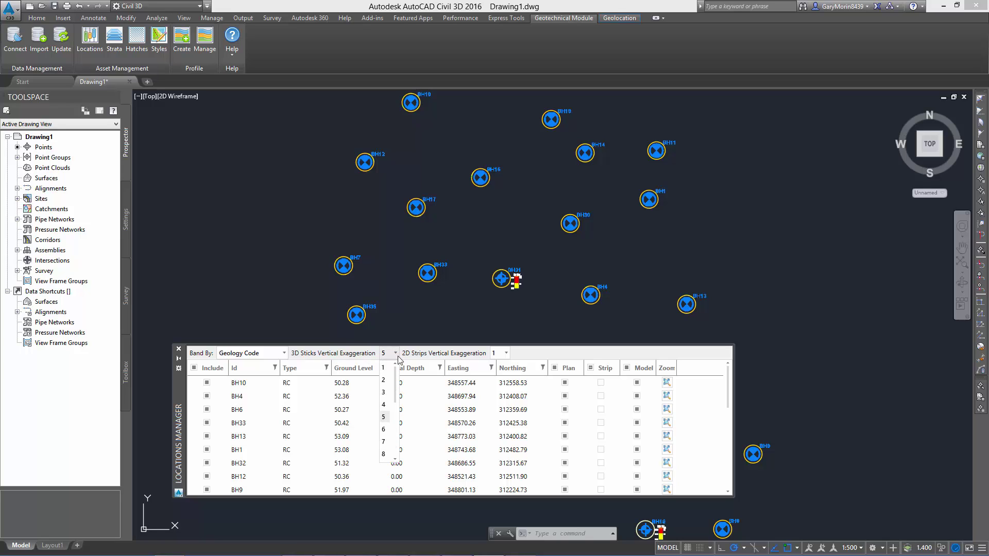
{"action": "left_click", "coordinate": [535, 359]}
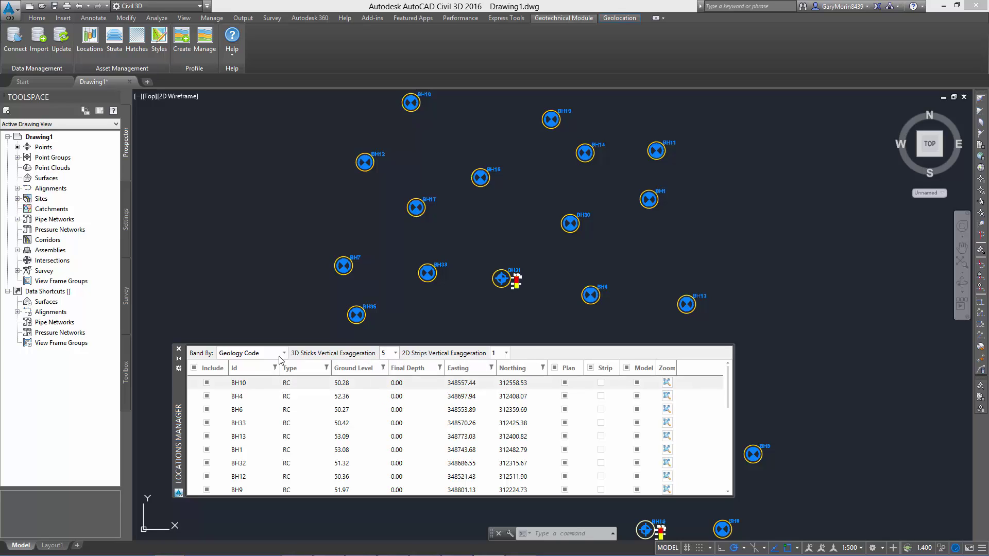
Step: Close the Locations Manager and enable the top and base surfaces of strata MG, CL, GV and ST in the Strata Manager
{"action": "left_click", "coordinate": [179, 349]}
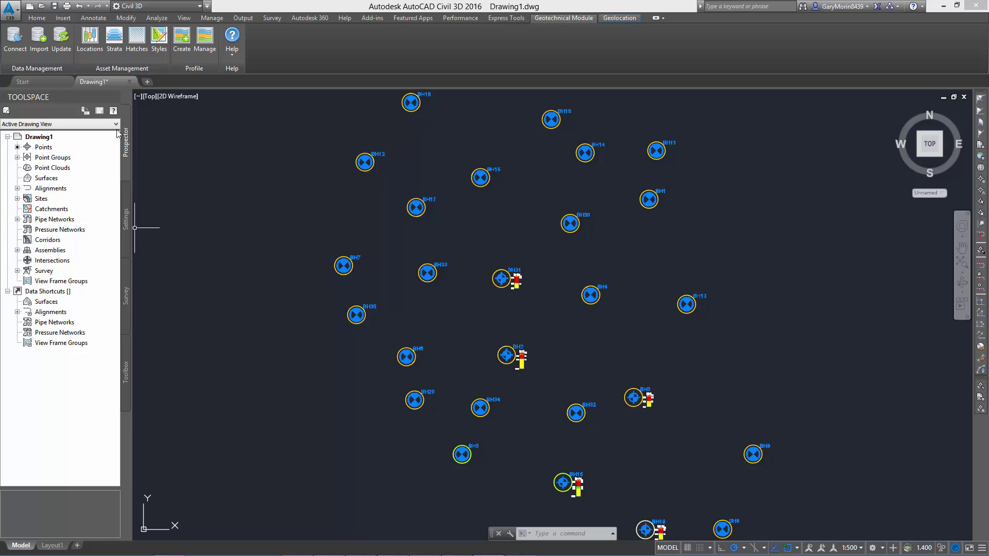
{"action": "left_click", "coordinate": [114, 41]}
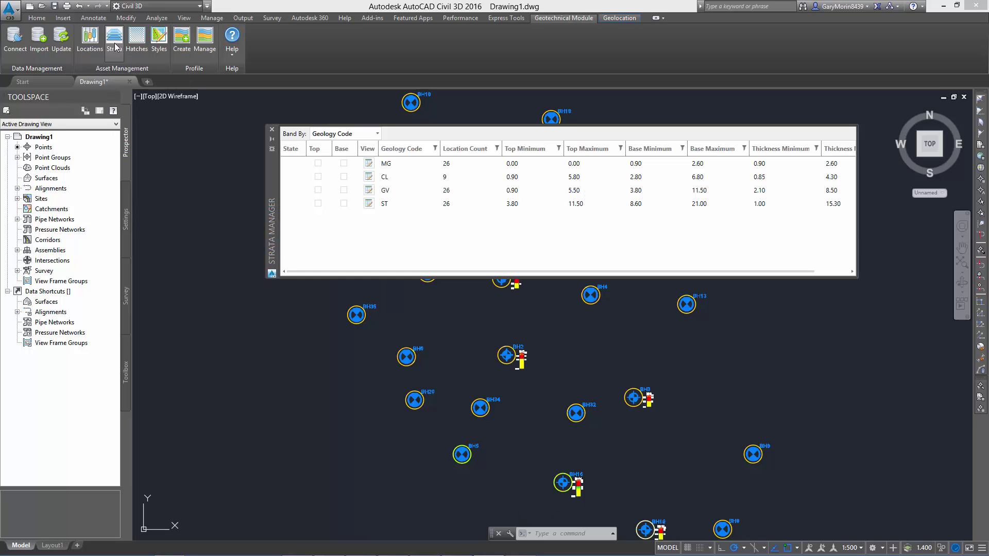
{"action": "left_click", "coordinate": [319, 163]}
{"action": "left_click", "coordinate": [344, 163]}
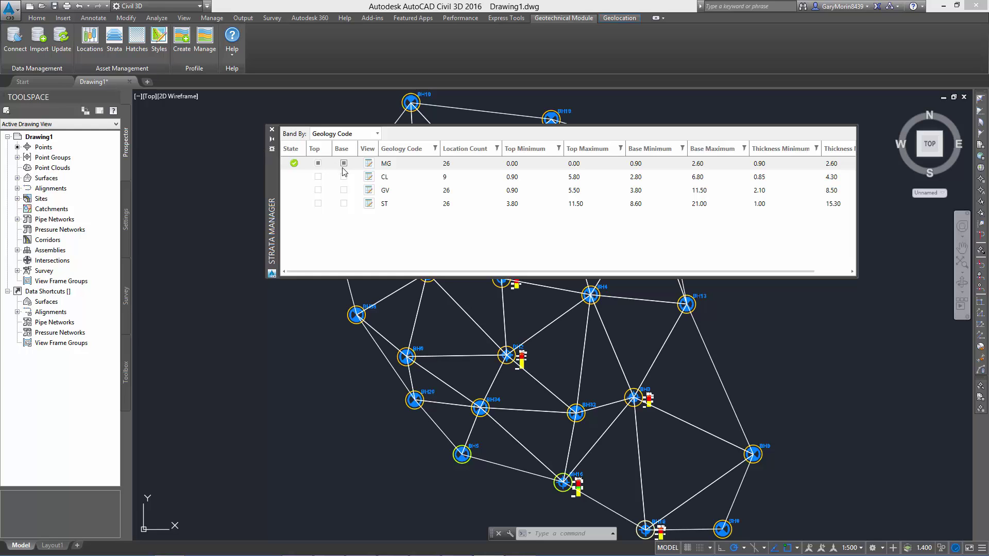
{"action": "left_click", "coordinate": [318, 177]}
{"action": "left_click", "coordinate": [317, 190]}
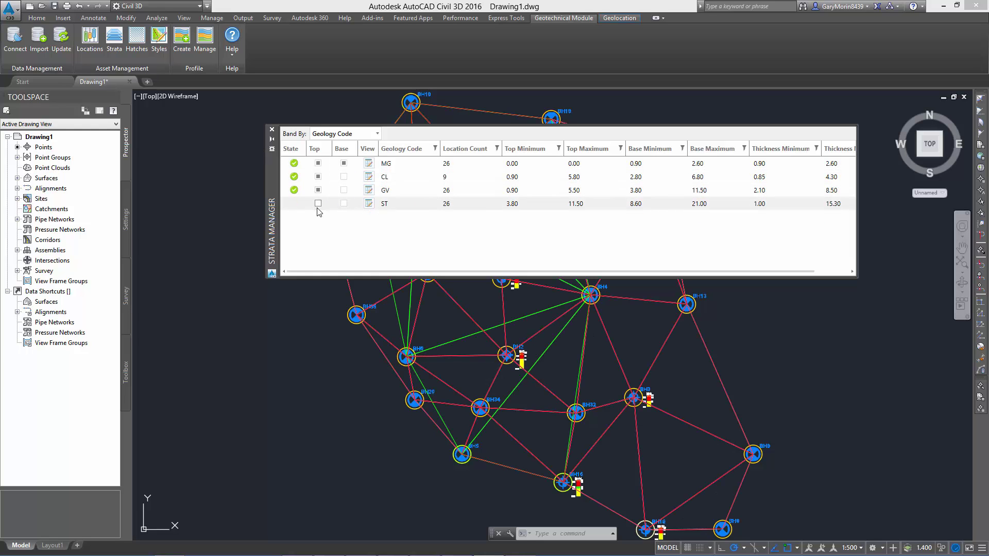
{"action": "left_click", "coordinate": [318, 204]}
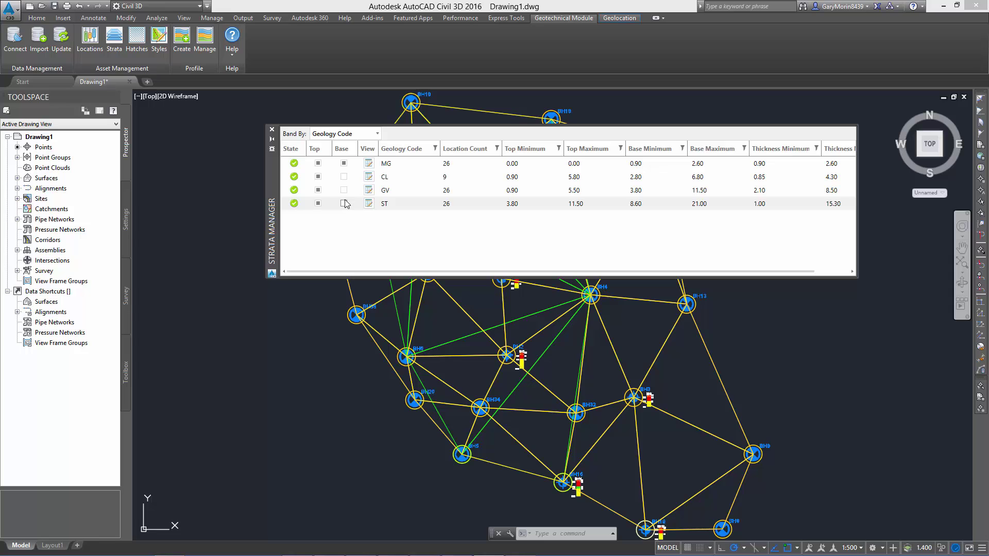
{"action": "left_click", "coordinate": [344, 203]}
{"action": "left_click", "coordinate": [344, 190]}
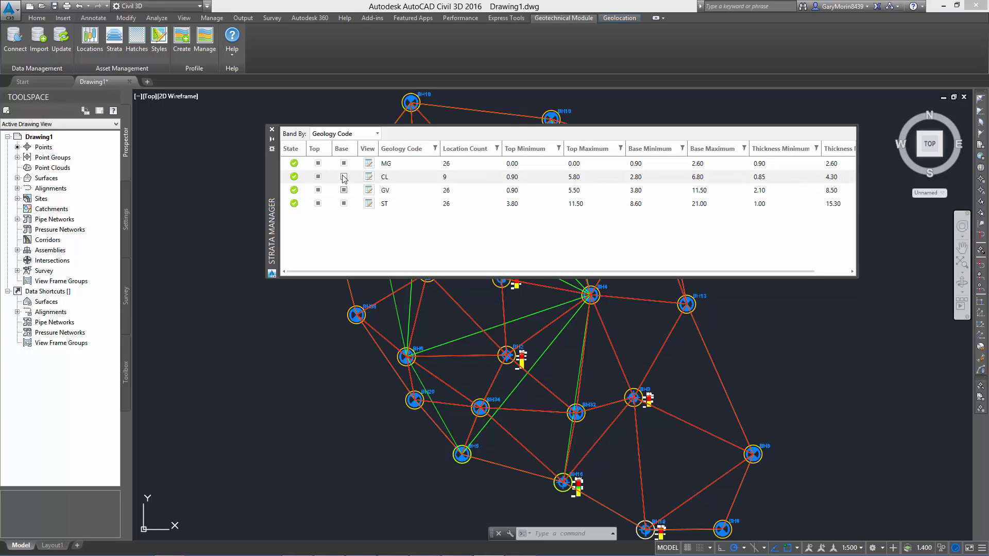
{"action": "left_click", "coordinate": [344, 177]}
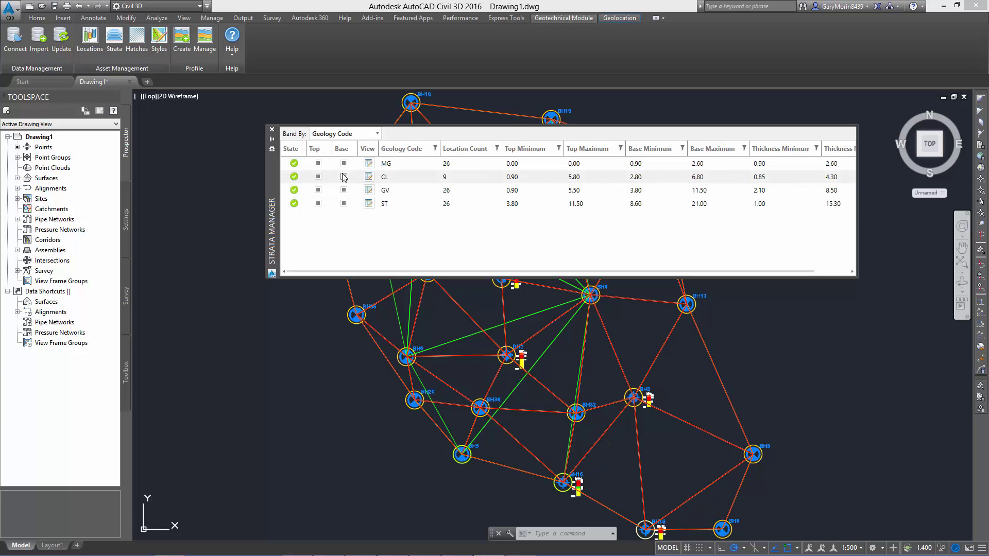
Step: Review the borehole locations of stratum CL, toggling BH15's base point off and on, and close the stratum and strata lists
{"action": "left_click", "coordinate": [369, 177]}
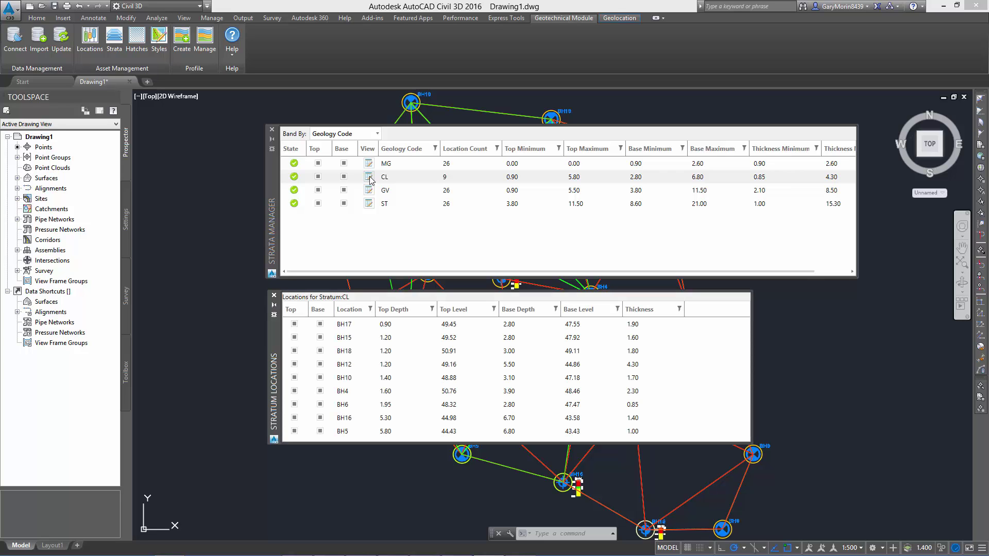
{"action": "left_click", "coordinate": [320, 338]}
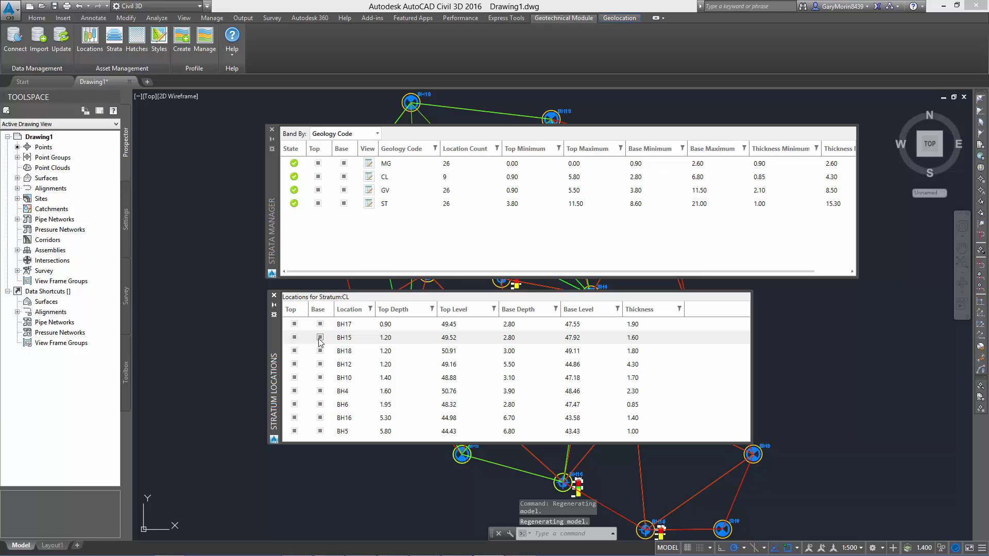
{"action": "left_click", "coordinate": [320, 338]}
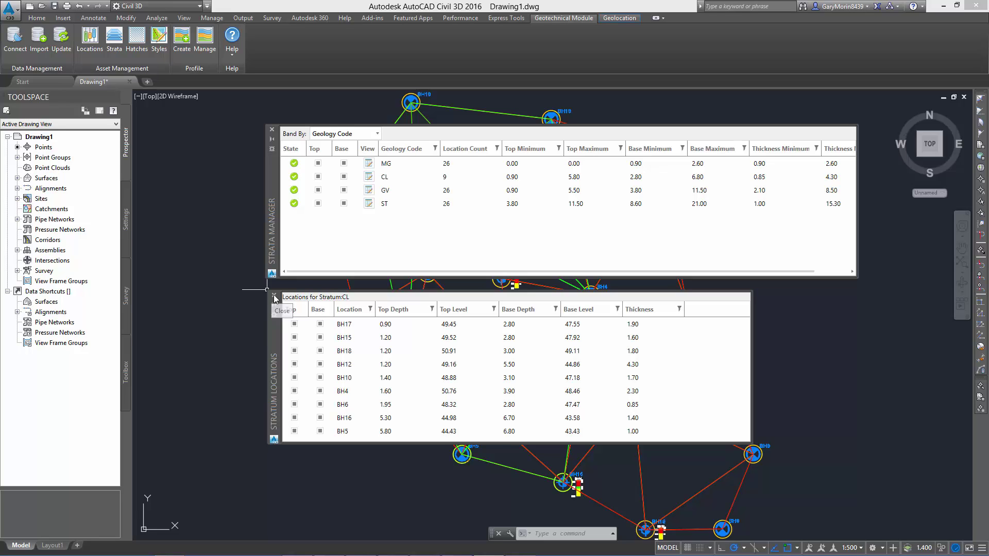
{"action": "left_click", "coordinate": [274, 297]}
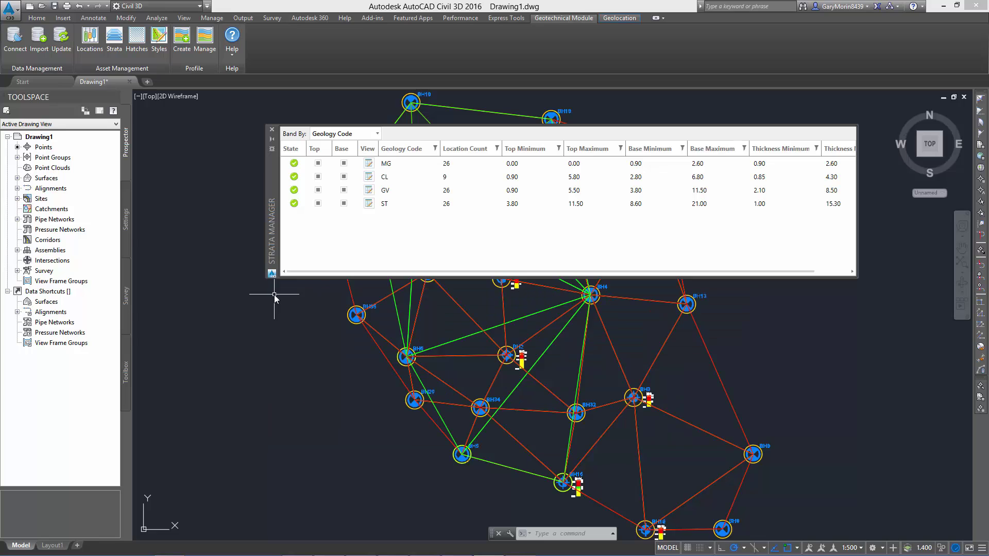
{"action": "left_click", "coordinate": [272, 130]}
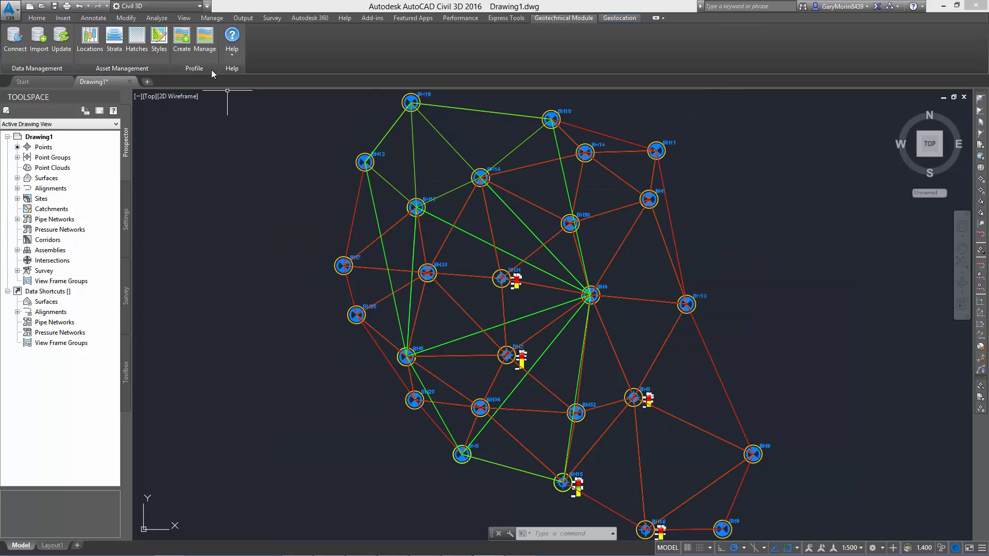
Step: Start a geotechnical profile view and create its alignment as a straight line from just west of BH7 to just past BH13
{"action": "left_click", "coordinate": [181, 39]}
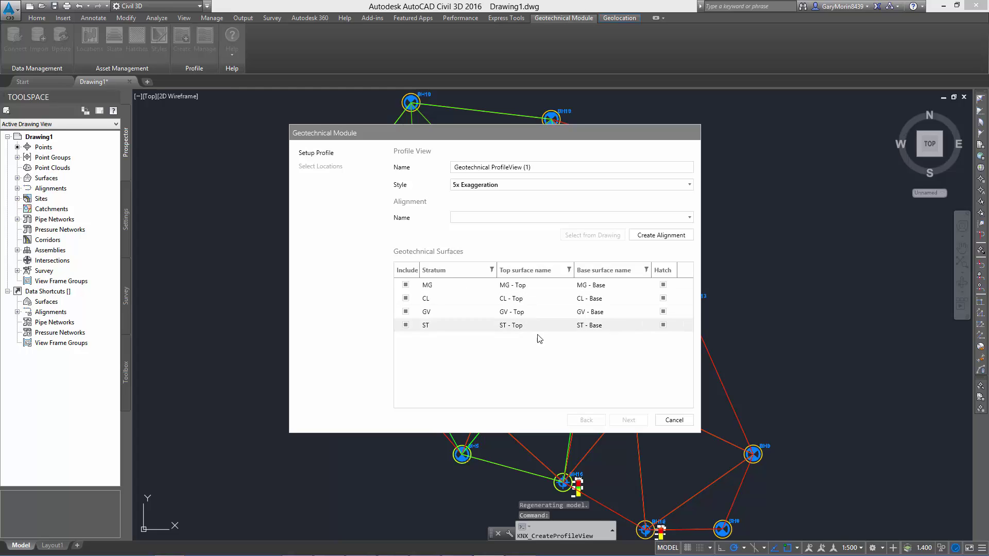
{"action": "left_click", "coordinate": [654, 235]}
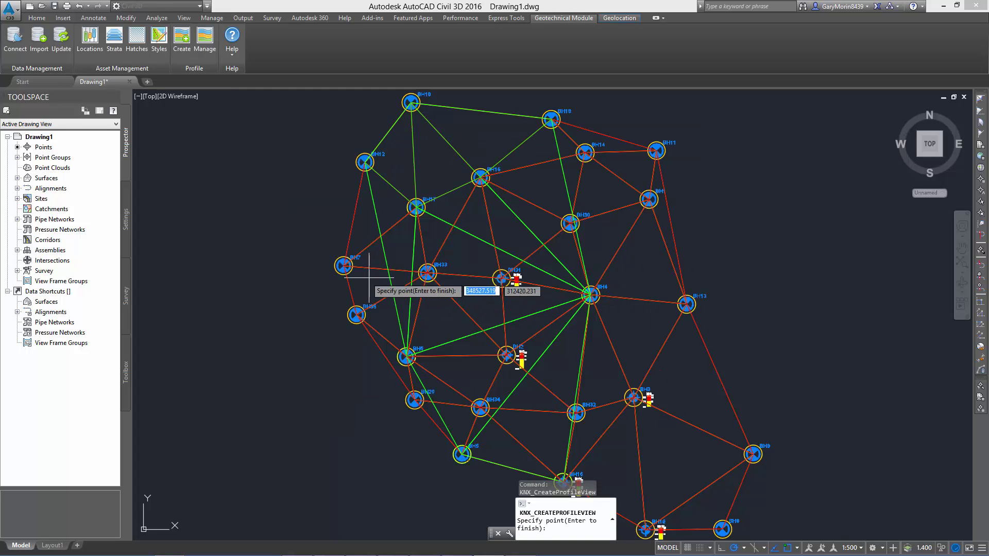
{"action": "left_click", "coordinate": [329, 266]}
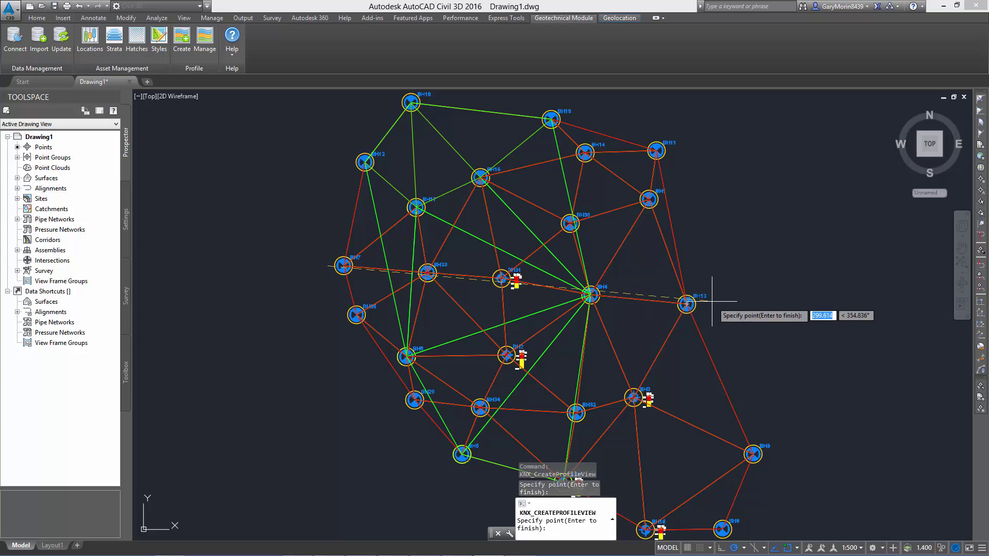
{"action": "left_click", "coordinate": [688, 304]}
{"action": "key", "text": "Return"}
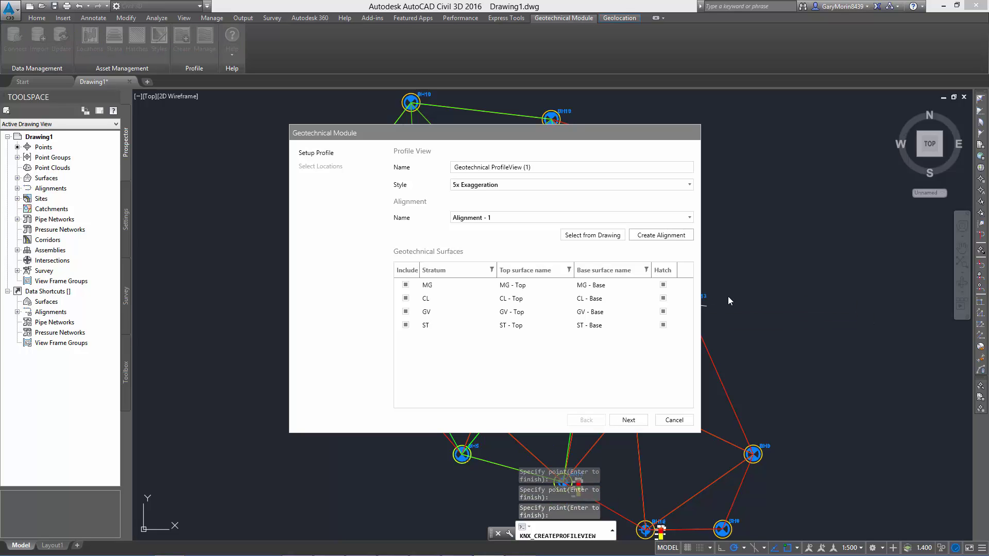
Step: Turn off hatching for the CL, GV and ST strata in the profile setup and proceed to the location selection
{"action": "left_click", "coordinate": [663, 299]}
{"action": "left_click", "coordinate": [664, 312]}
{"action": "left_click", "coordinate": [663, 325]}
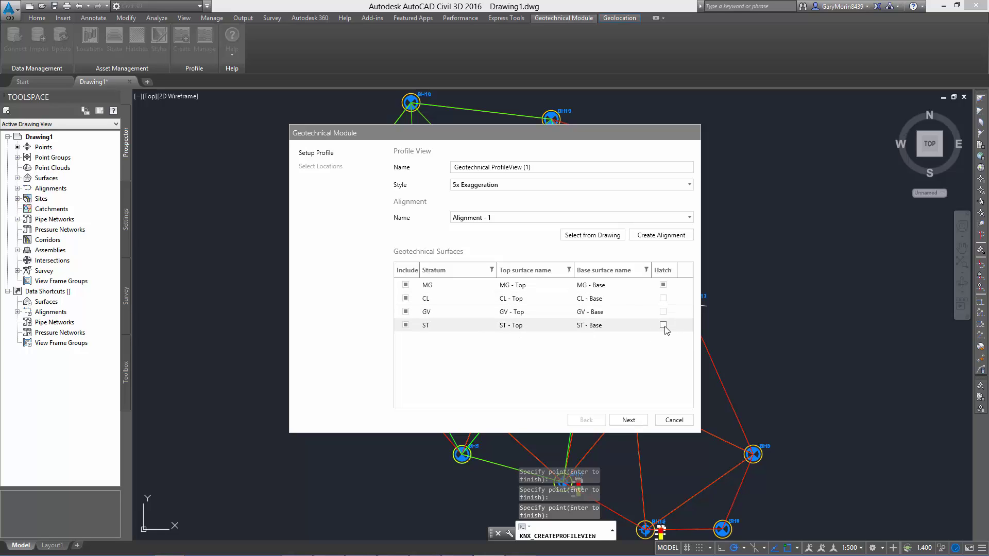
{"action": "left_click", "coordinate": [406, 312]}
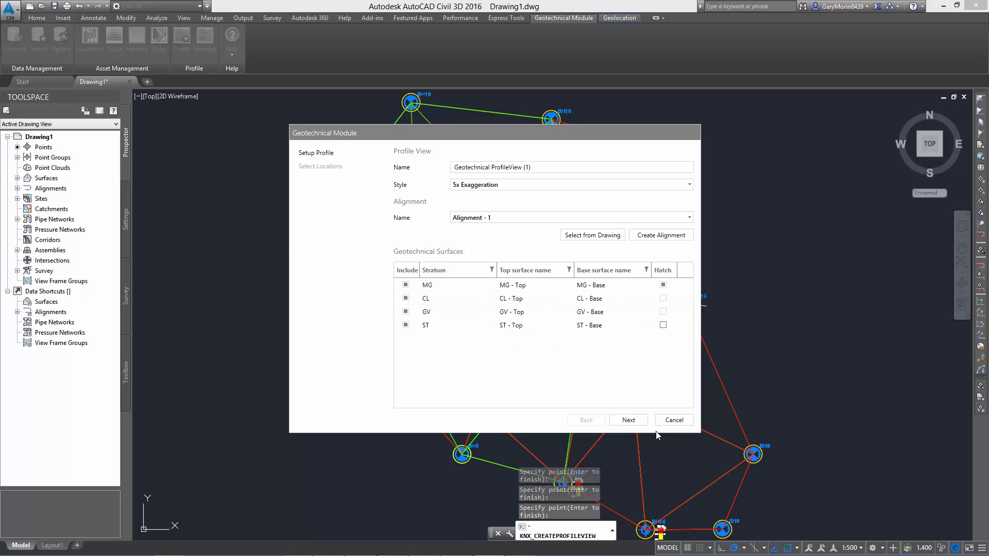
{"action": "left_click", "coordinate": [629, 421]}
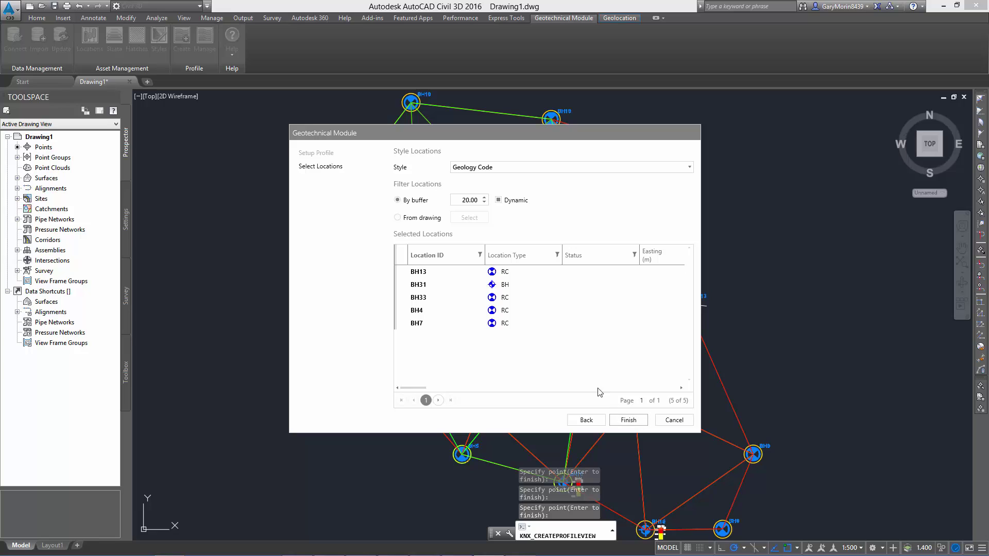
Step: Set the profile's location style to Legend Code and place the finished profile view to the east of the boreholes
{"action": "left_click", "coordinate": [518, 168]}
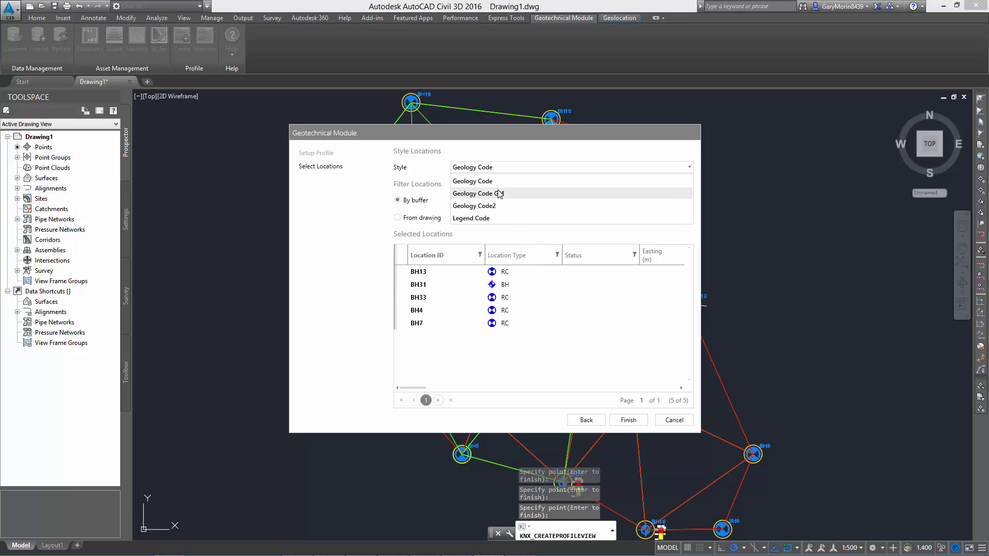
{"action": "left_click", "coordinate": [488, 218]}
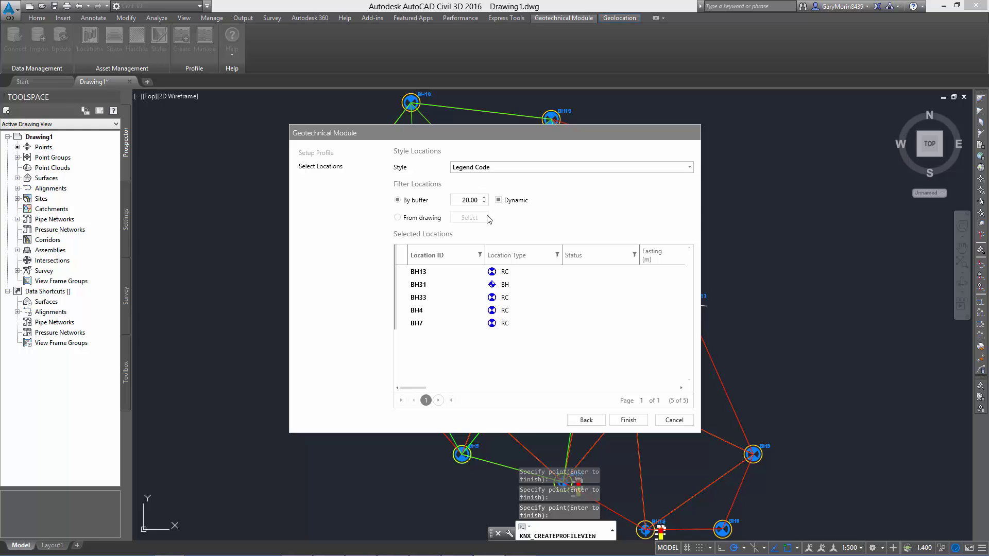
{"action": "left_click", "coordinate": [628, 421]}
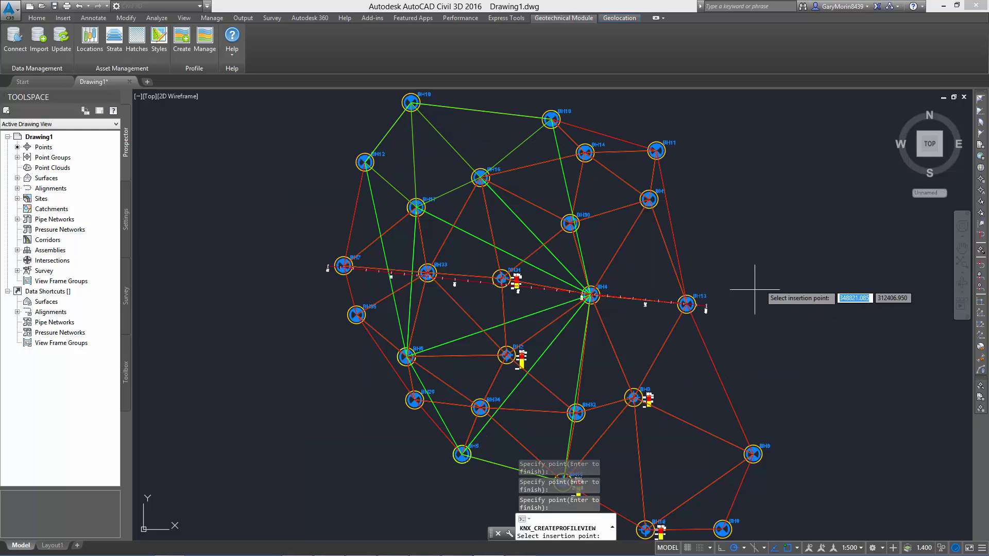
{"action": "left_click", "coordinate": [754, 241]}
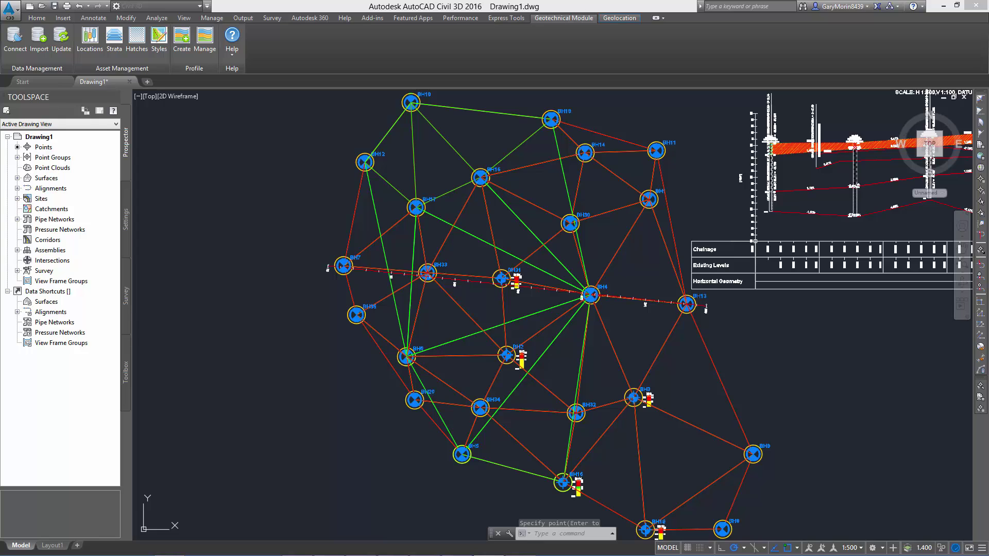
Step: Examine the hatched MG band and the BH33 borehole strip in the new profile view
{"action": "mouse_move", "coordinate": [825, 311]}
{"action": "middle_mouse_down"}
{"action": "mouse_move", "coordinate": [737, 336]}
{"action": "mouse_move", "coordinate": [634, 384]}
{"action": "middle_mouse_up"}
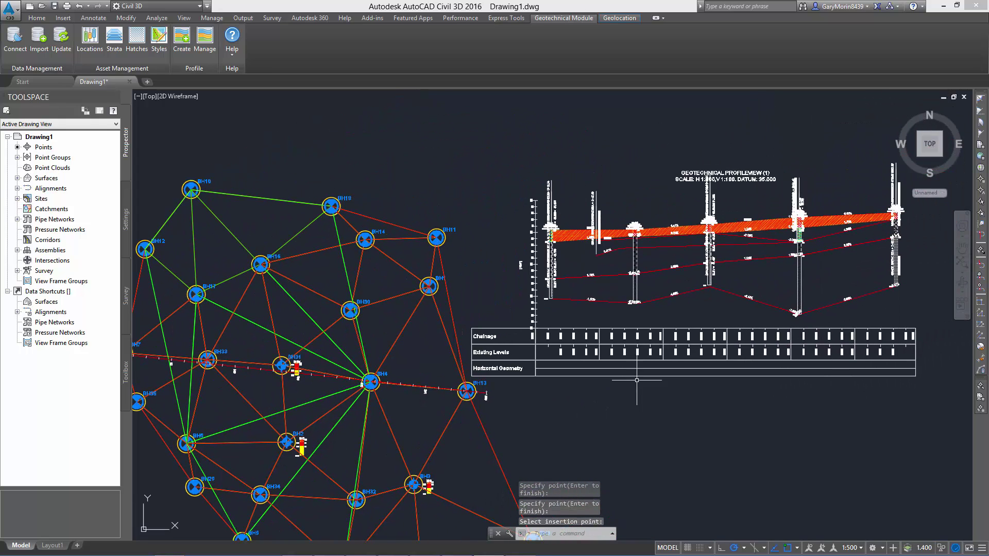
{"action": "scroll", "coordinate": [648, 251], "scroll_direction": "up", "scroll_amount": 4}
{"action": "scroll", "coordinate": [607, 225], "scroll_direction": "up", "scroll_amount": 4}
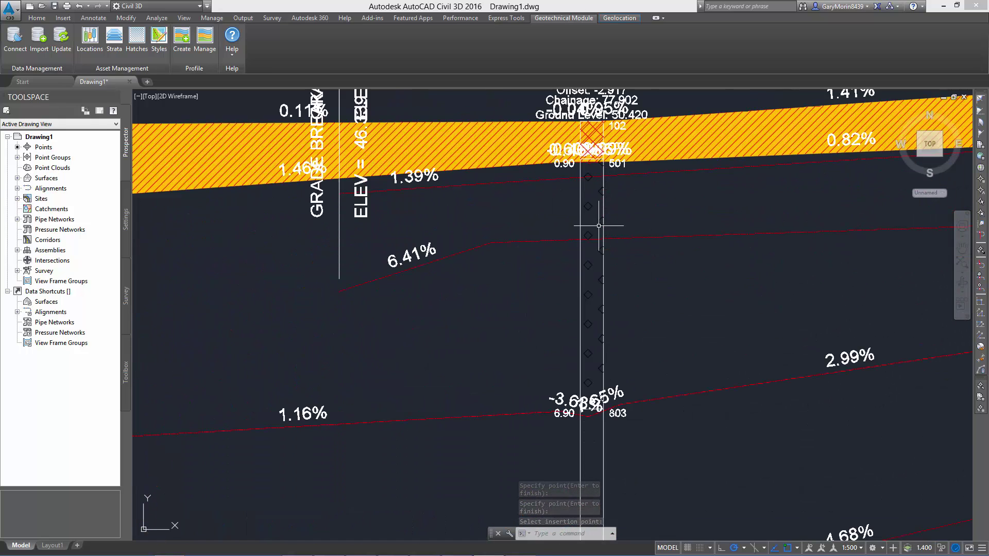
{"action": "middle_click_drag", "start_coordinate": [585, 221], "coordinate": [658, 325]}
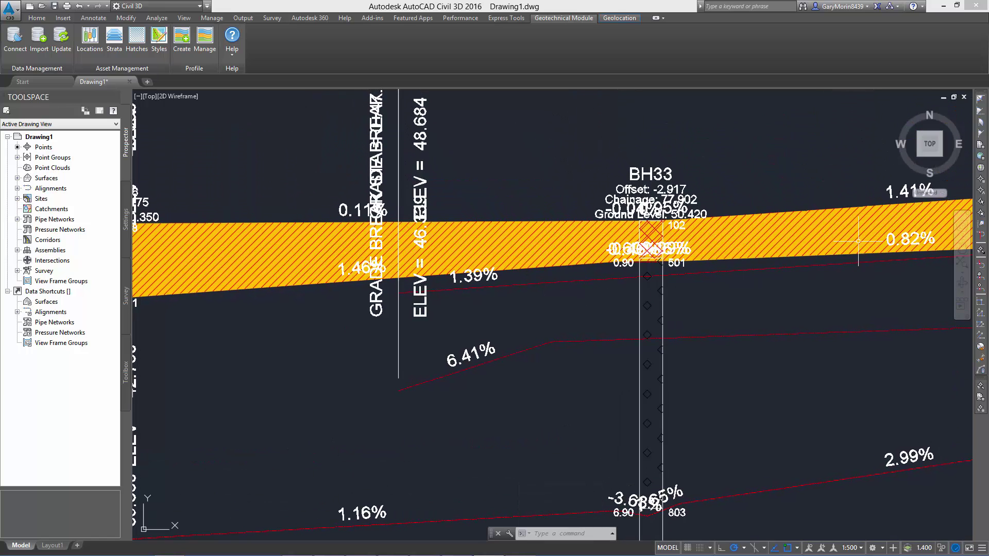
{"action": "scroll", "coordinate": [829, 327], "scroll_direction": "down", "scroll_amount": 4}
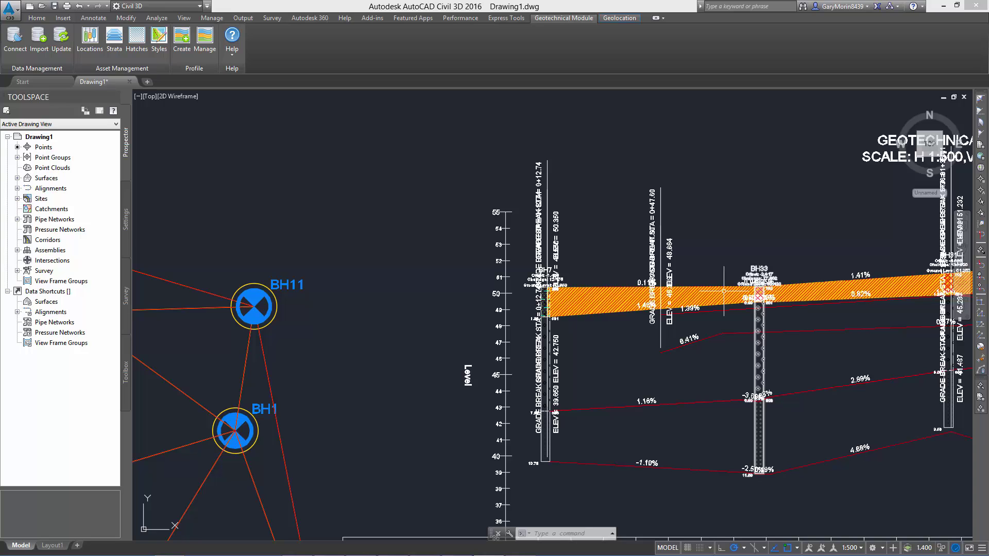
Step: Look through the drawing's point groups, including the KNX plan strips group and the MG base group's available commands
{"action": "left_click", "coordinate": [17, 157]}
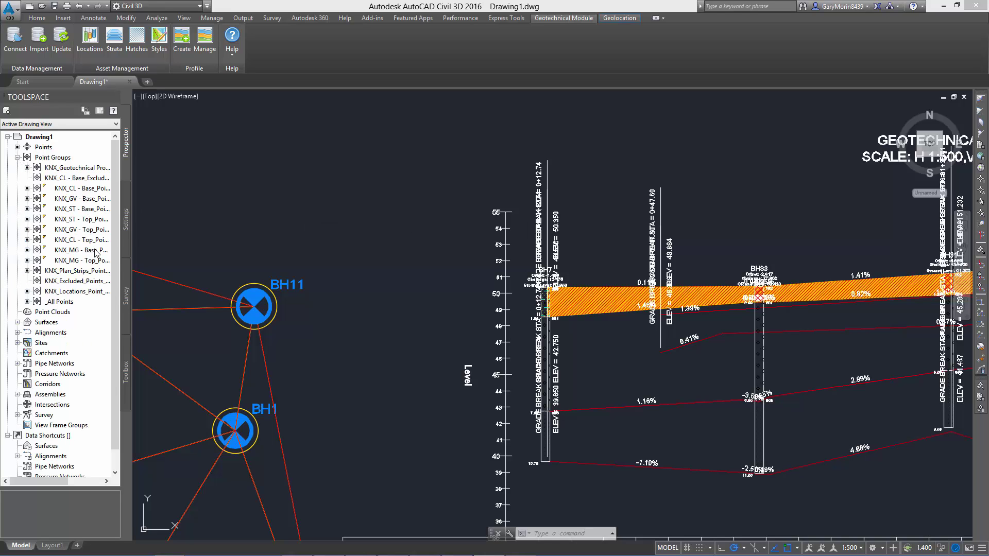
{"action": "left_click", "coordinate": [88, 272]}
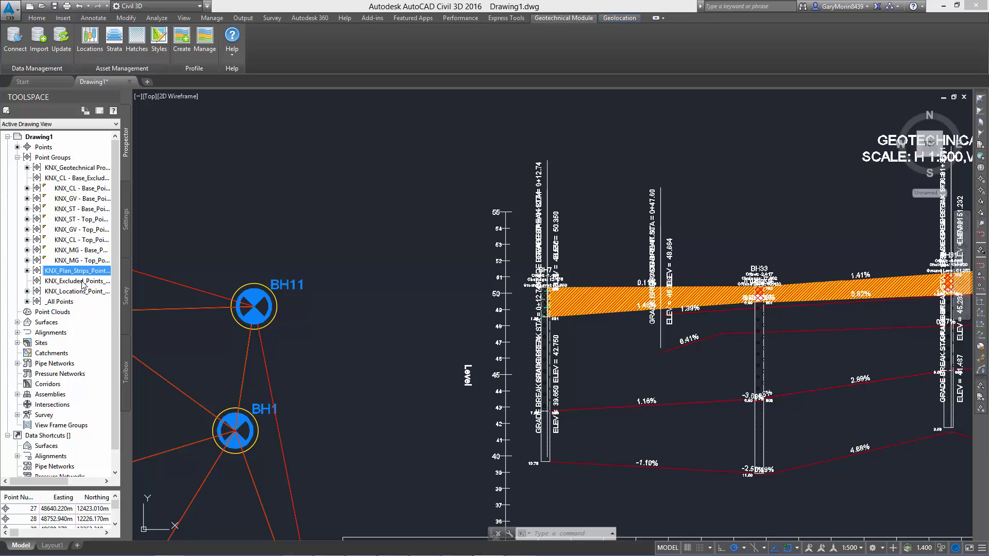
{"action": "right_click", "coordinate": [80, 252]}
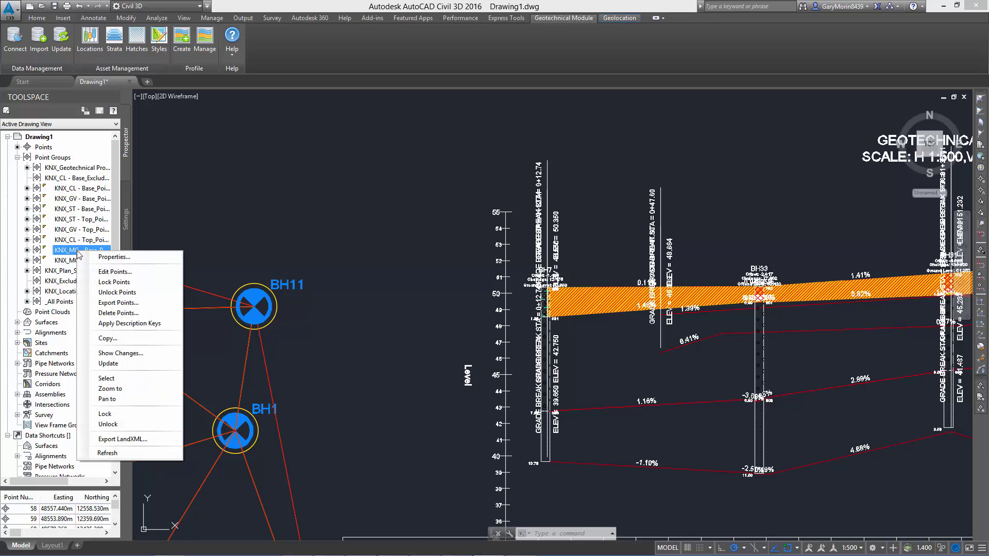
{"action": "left_click", "coordinate": [163, 195]}
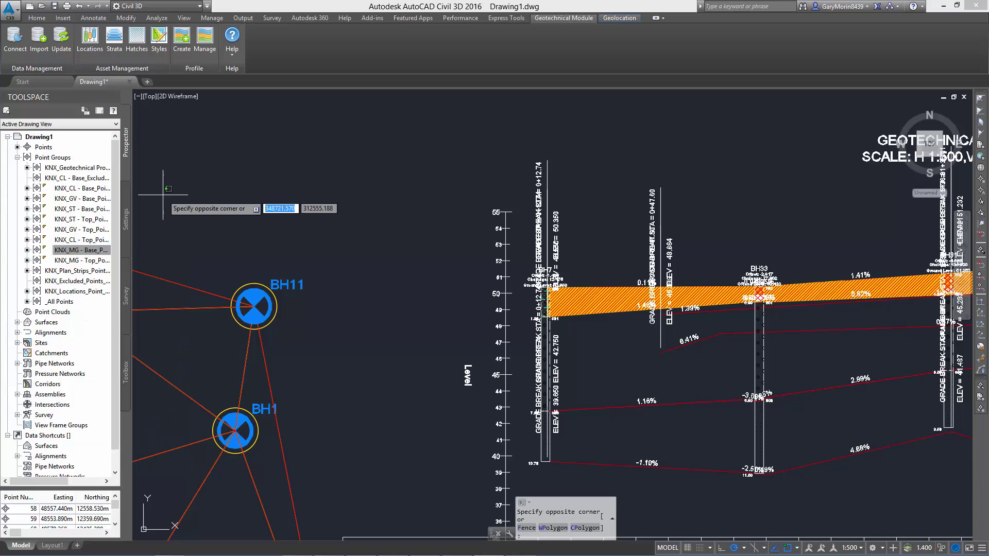
Step: Sort the geotechnical hatches by name in descending order, inspect the MG hatch definition, and leave the hatch manager without saving
{"action": "left_click", "coordinate": [131, 55]}
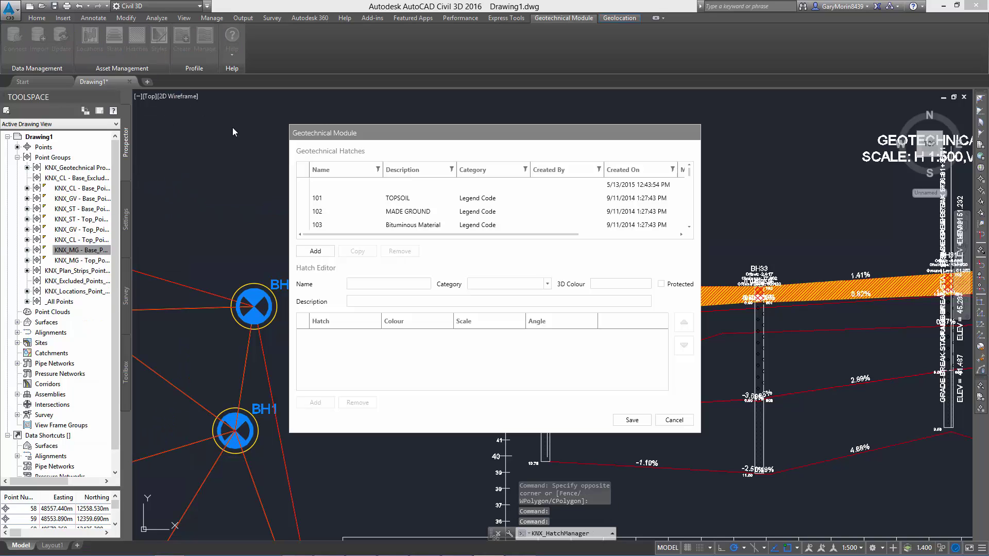
{"action": "left_click", "coordinate": [344, 173]}
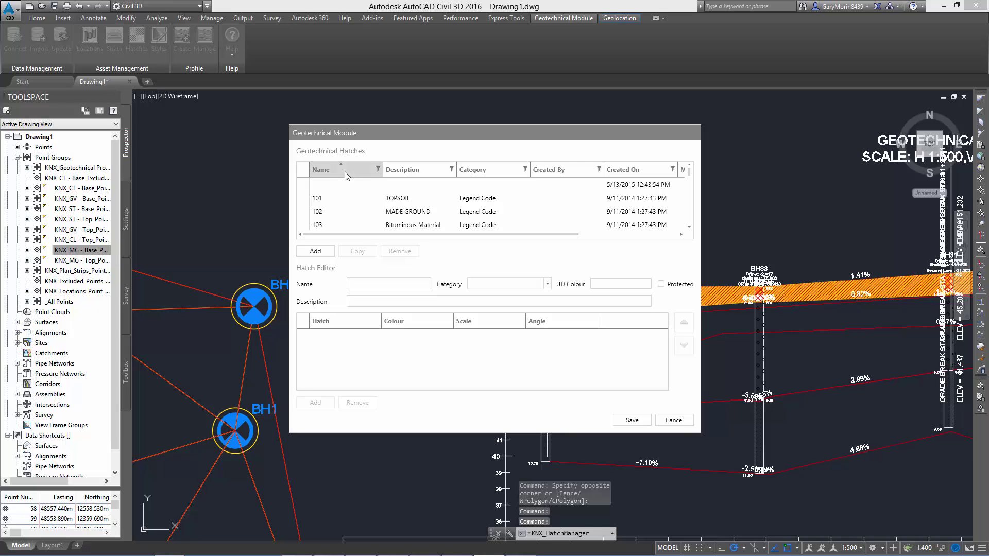
{"action": "left_click", "coordinate": [344, 169]}
{"action": "scroll", "coordinate": [349, 213], "scroll_direction": "down", "scroll_amount": 1}
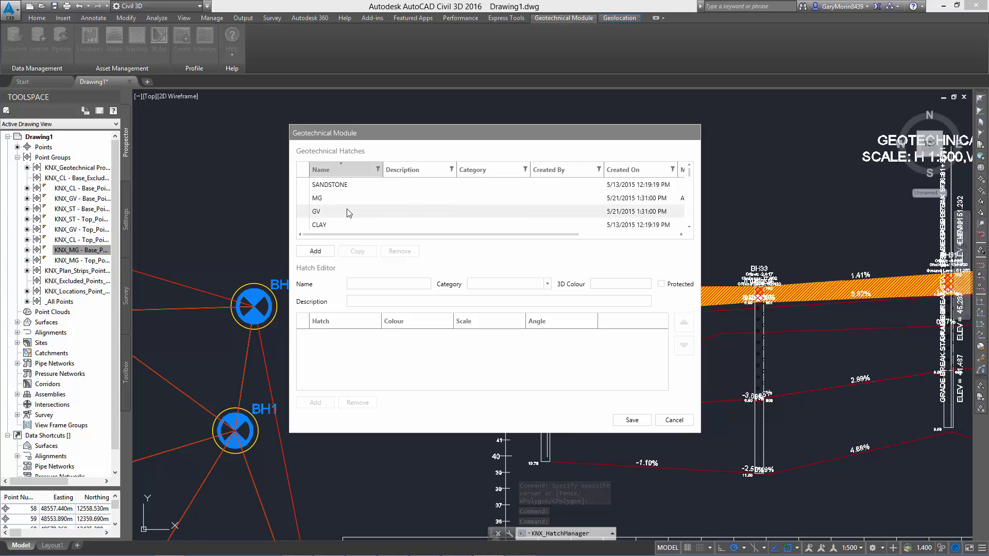
{"action": "left_click", "coordinate": [322, 199]}
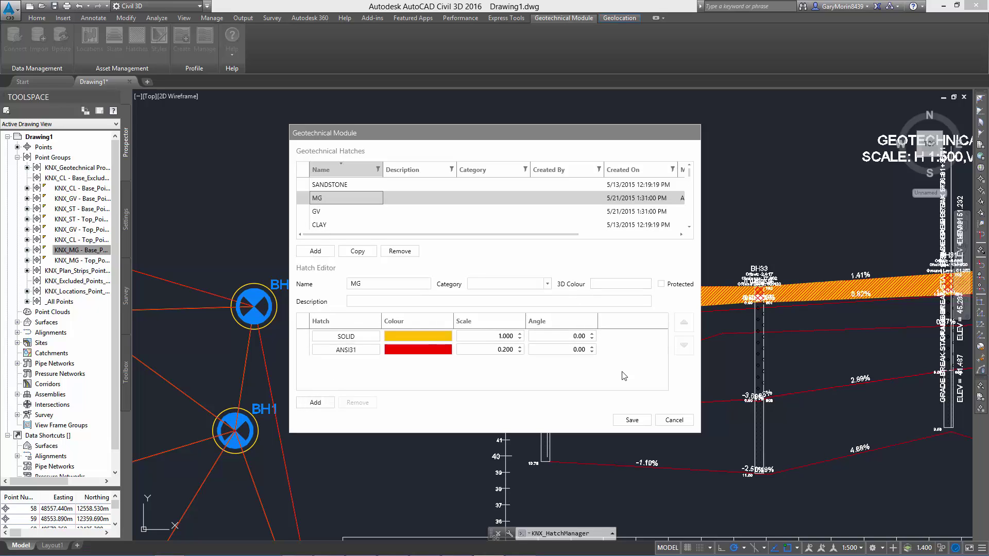
{"action": "left_click", "coordinate": [673, 420]}
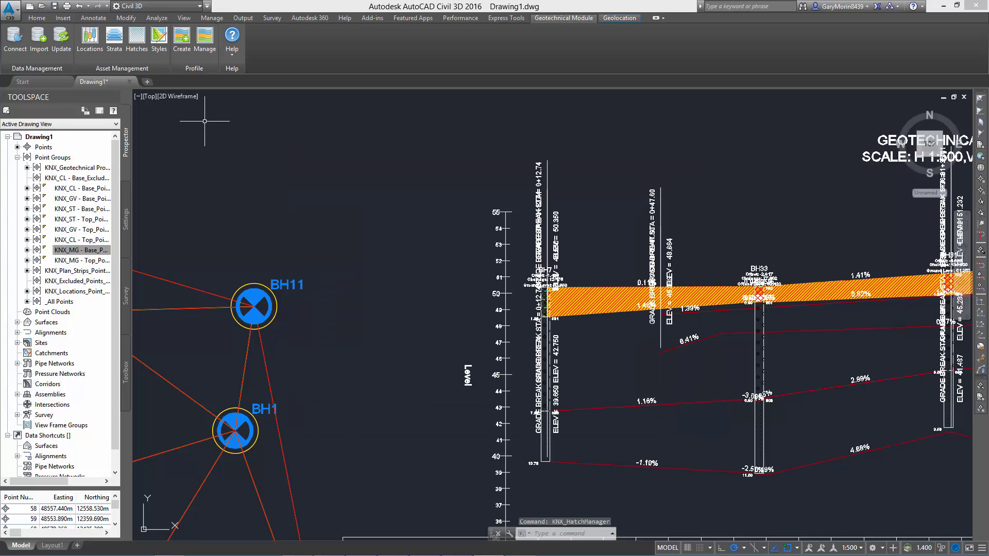
Step: Inspect the Geology Code style group's point, label, stick and strip styles, and leave the style manager without saving
{"action": "left_click", "coordinate": [159, 35]}
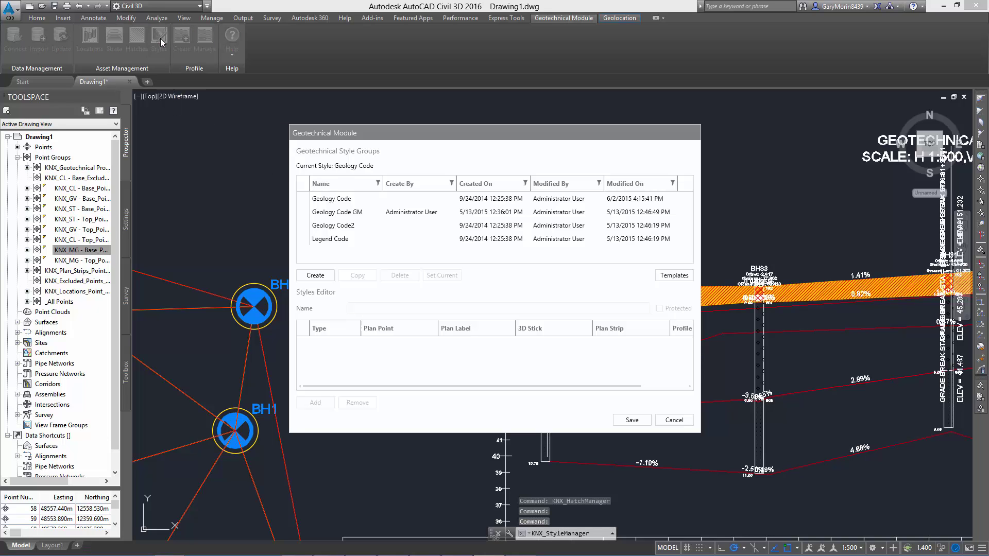
{"action": "left_click", "coordinate": [340, 201]}
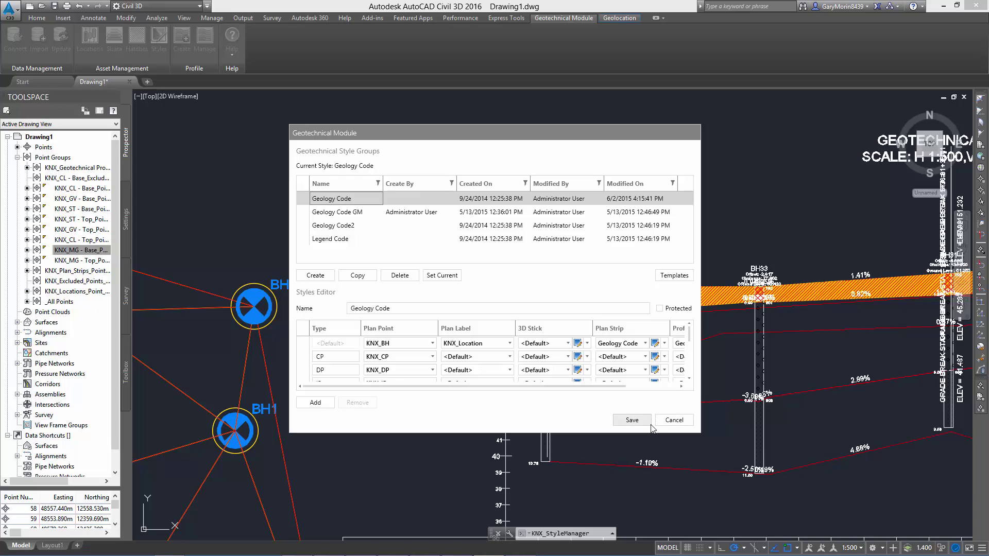
{"action": "left_click", "coordinate": [674, 421]}
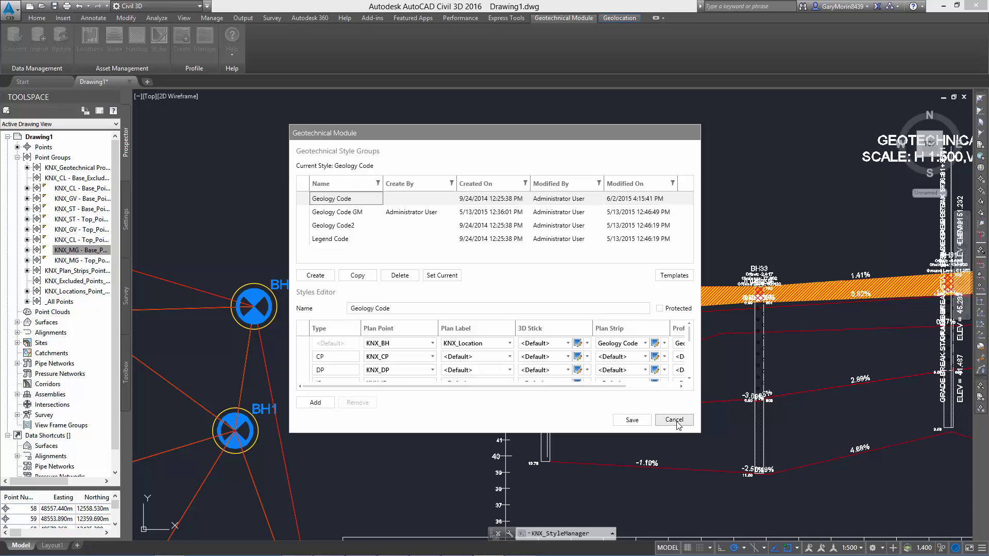